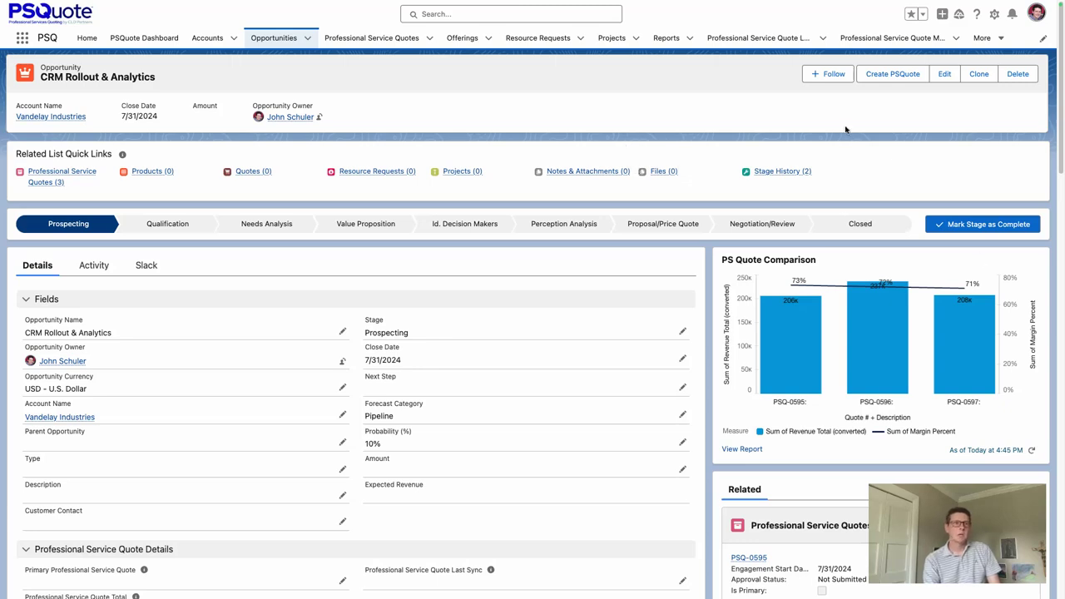
Create a PSQuote with Time & Materials billing, Custom project type, an Aug 5, 2024 start date and 10 engagement weeks
click(892, 74)
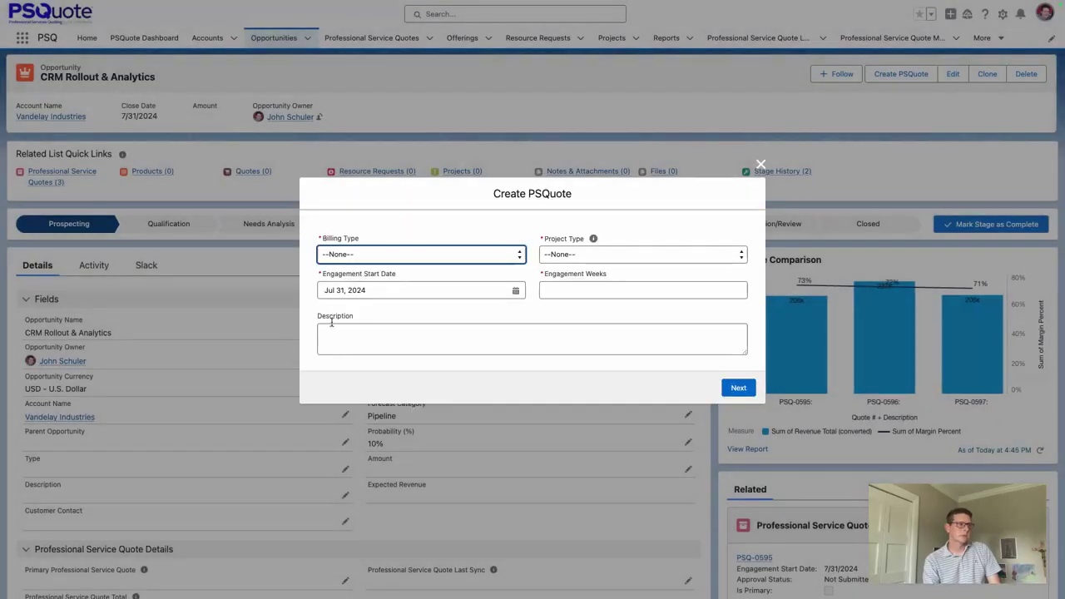
click(462, 255)
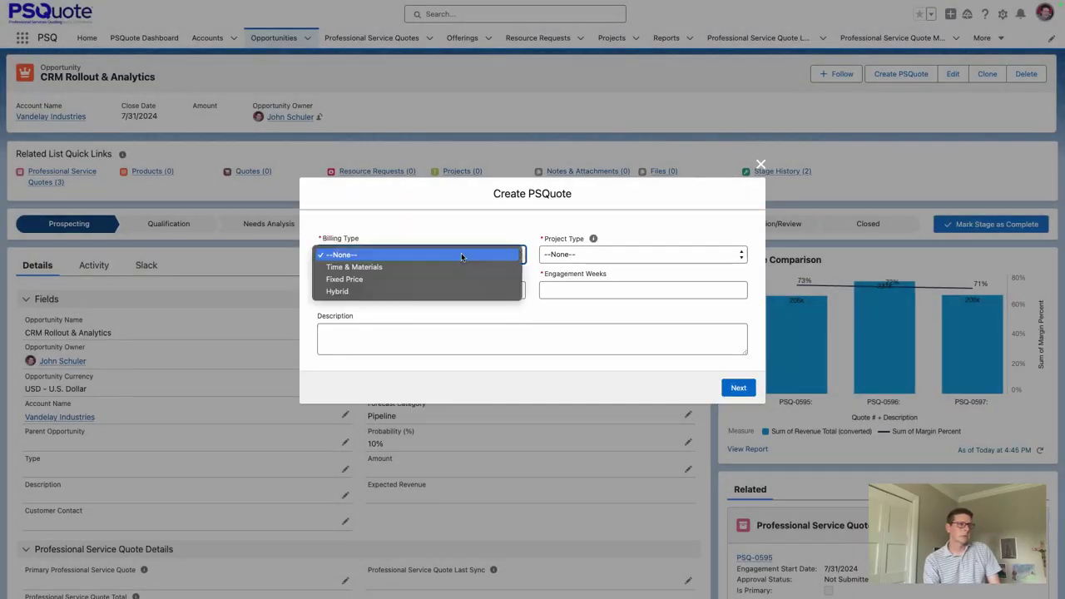
click(447, 266)
click(582, 257)
click(582, 274)
click(574, 289)
text(10)
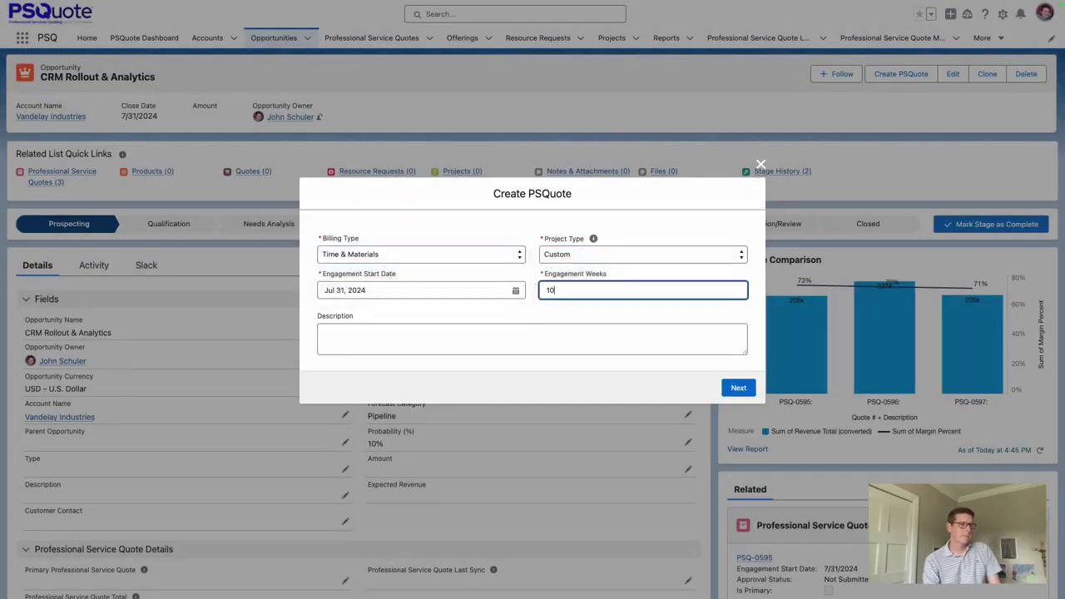
click(438, 288)
click(406, 465)
click(737, 390)
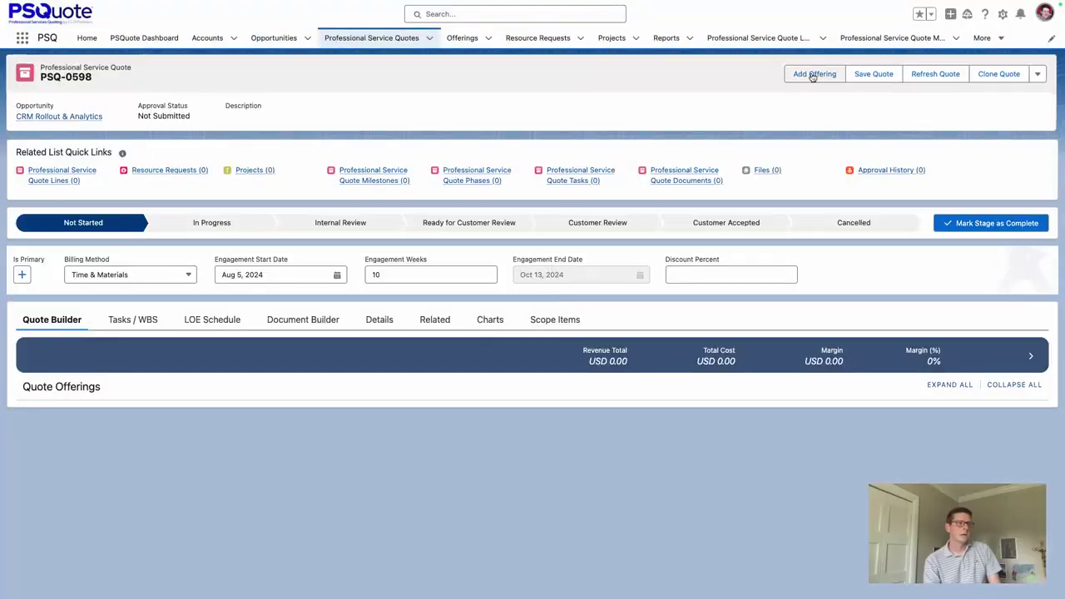
Add the packaged offerings Sales Cloud - Base Setup and Custom Services to the quote
click(813, 74)
click(67, 321)
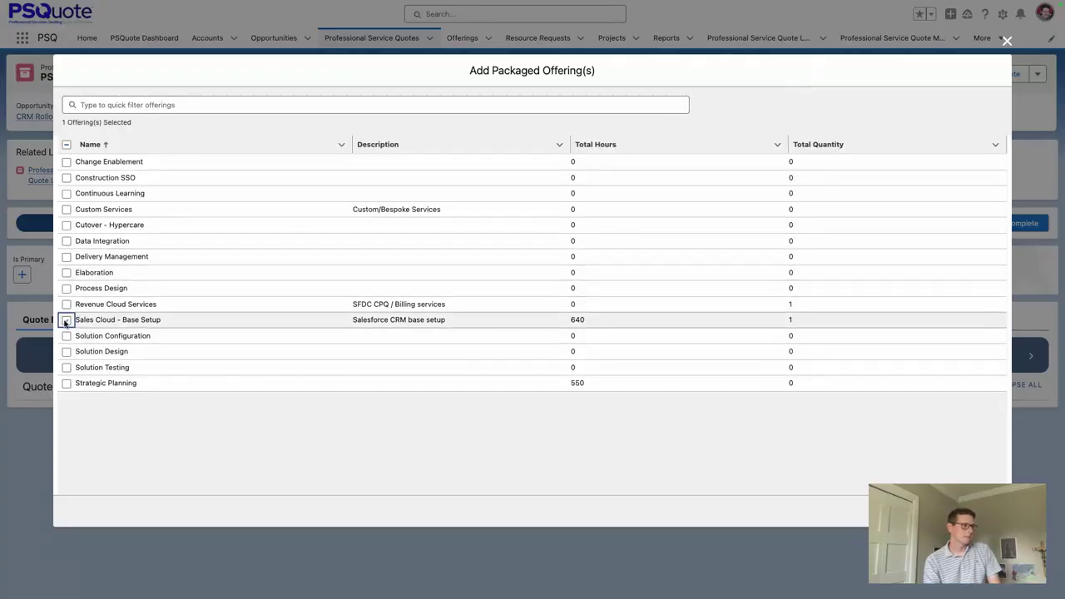
click(67, 210)
click(990, 514)
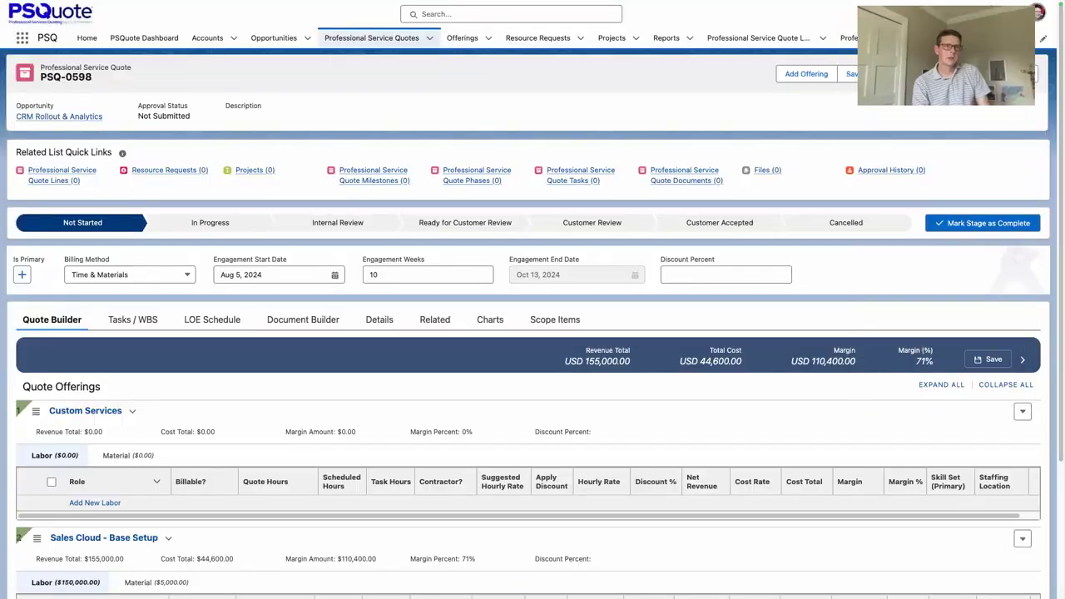
Move the Sales Cloud - Base Setup offering above Custom Services and save the quote
scroll(83, 481, down, 3)
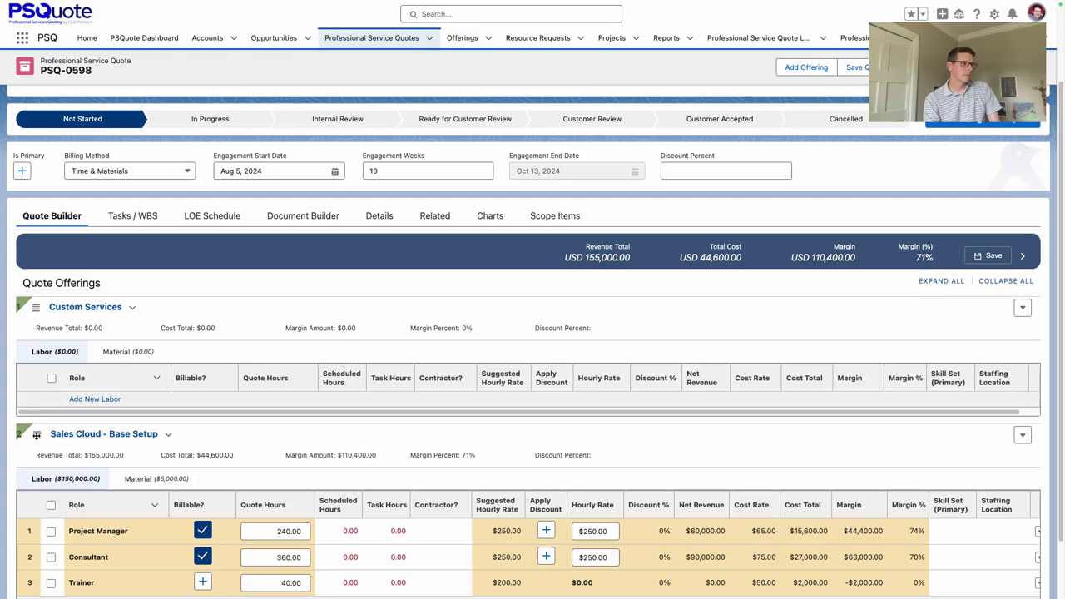
drag(36, 434, 36, 306)
click(983, 258)
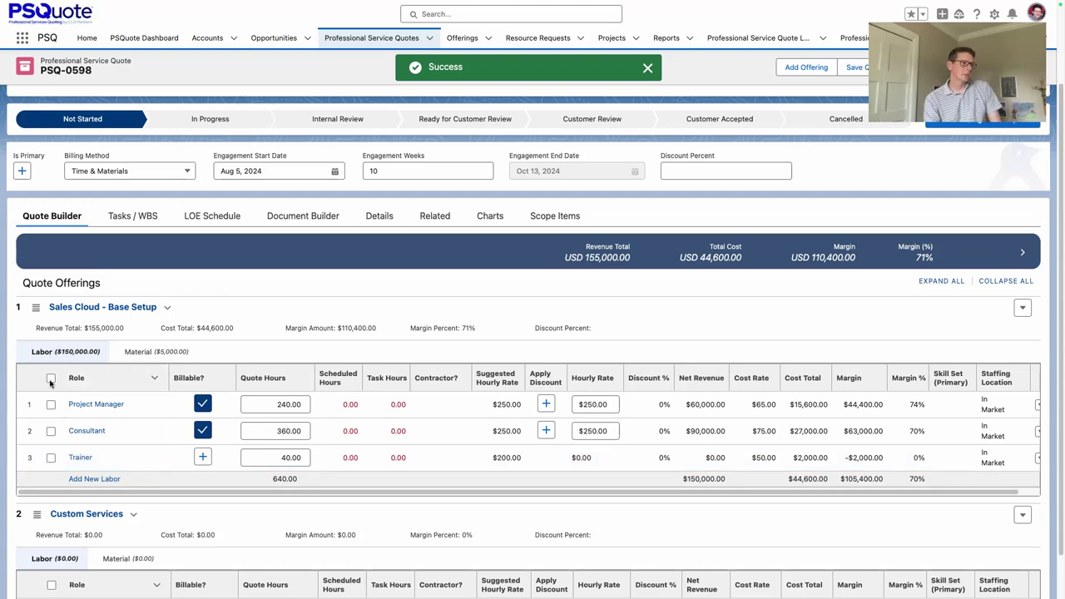
Make the Trainer role billable in the Sales Cloud - Base Setup labor and save the change
click(127, 352)
click(66, 354)
click(199, 460)
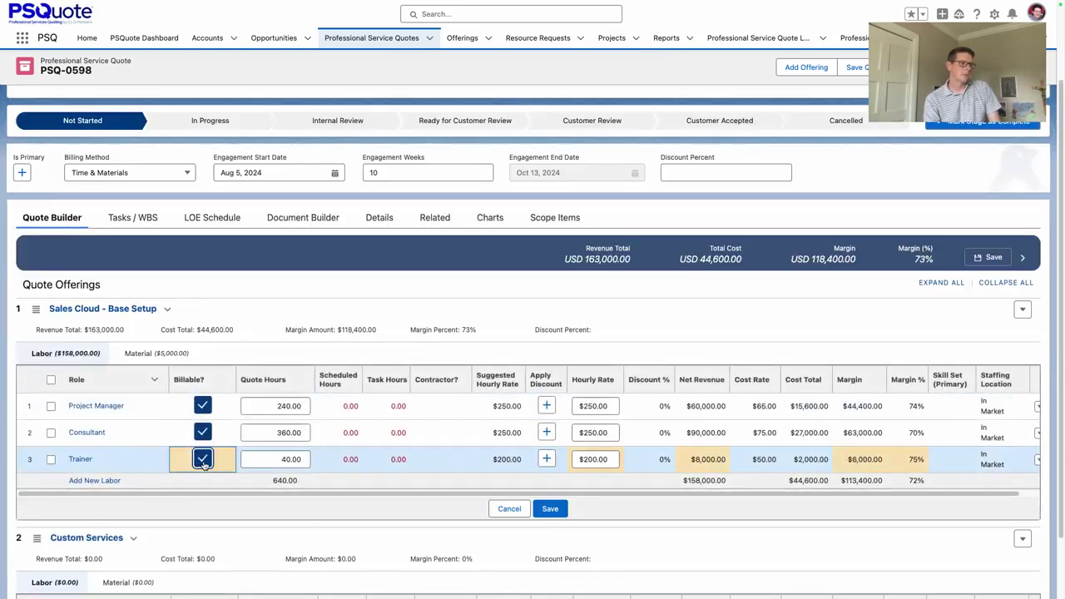
click(555, 509)
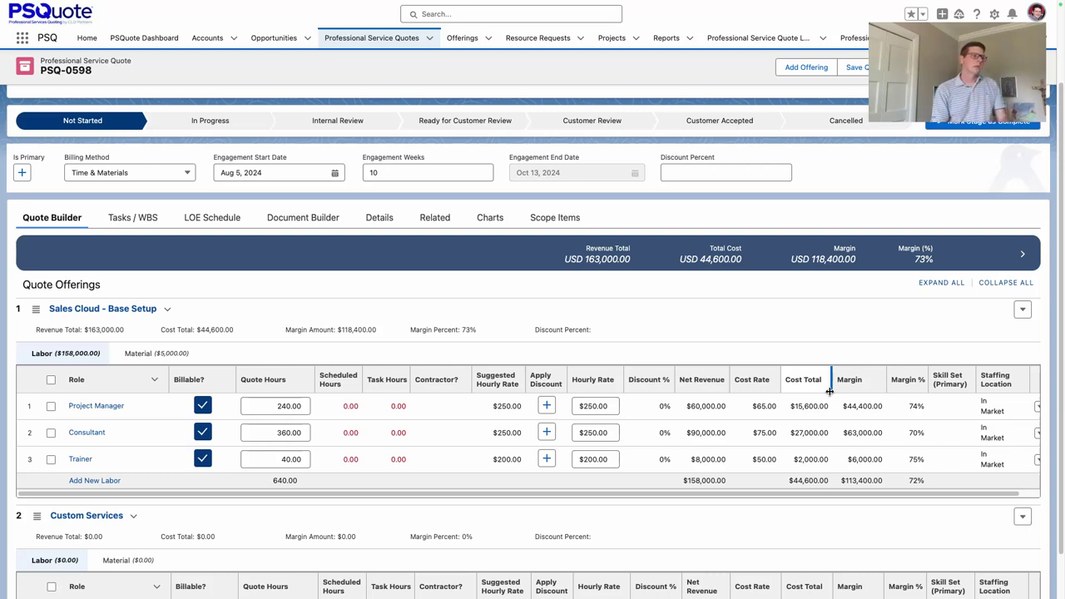
Set the Project Manager's staffing location to Offshore and save the labor lines
double_click(1020, 404)
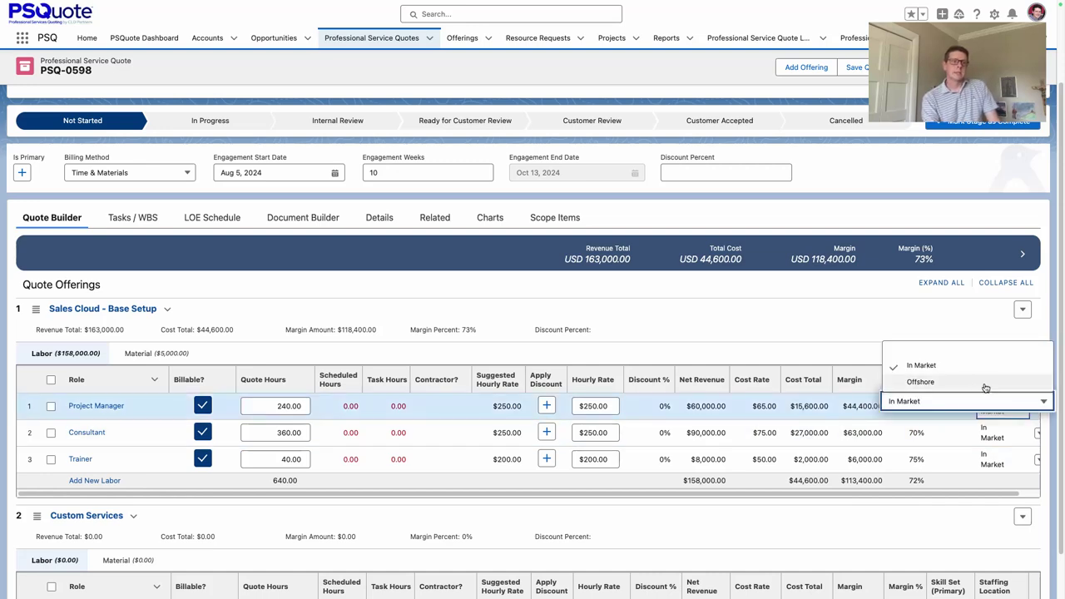
click(920, 382)
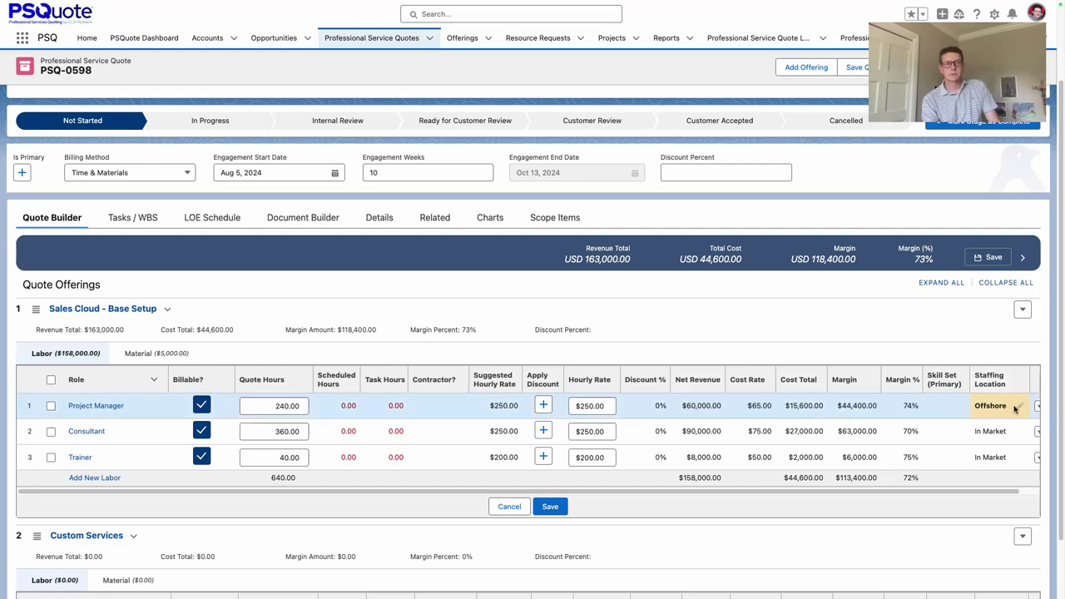
click(557, 511)
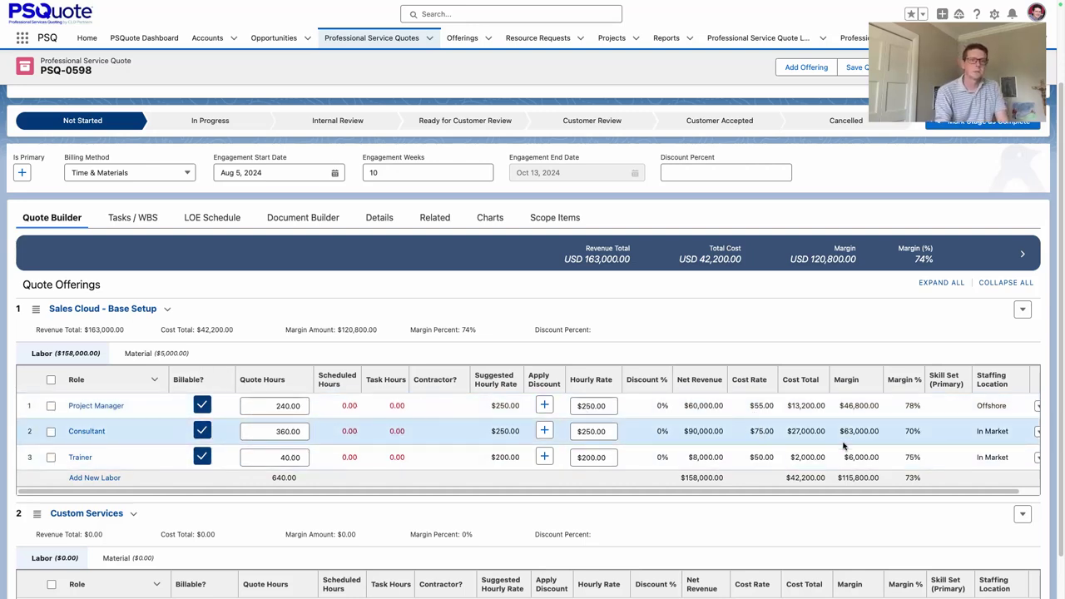
Examine the additional fields of the Project Manager labor line and close them without saving
scroll(916, 491, right, 2)
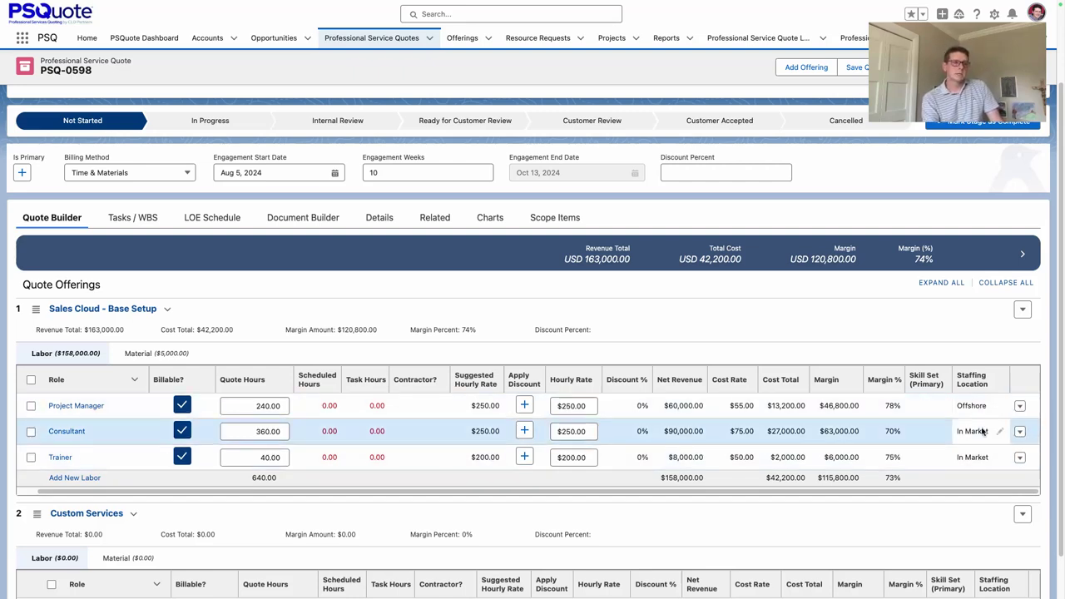
click(1020, 406)
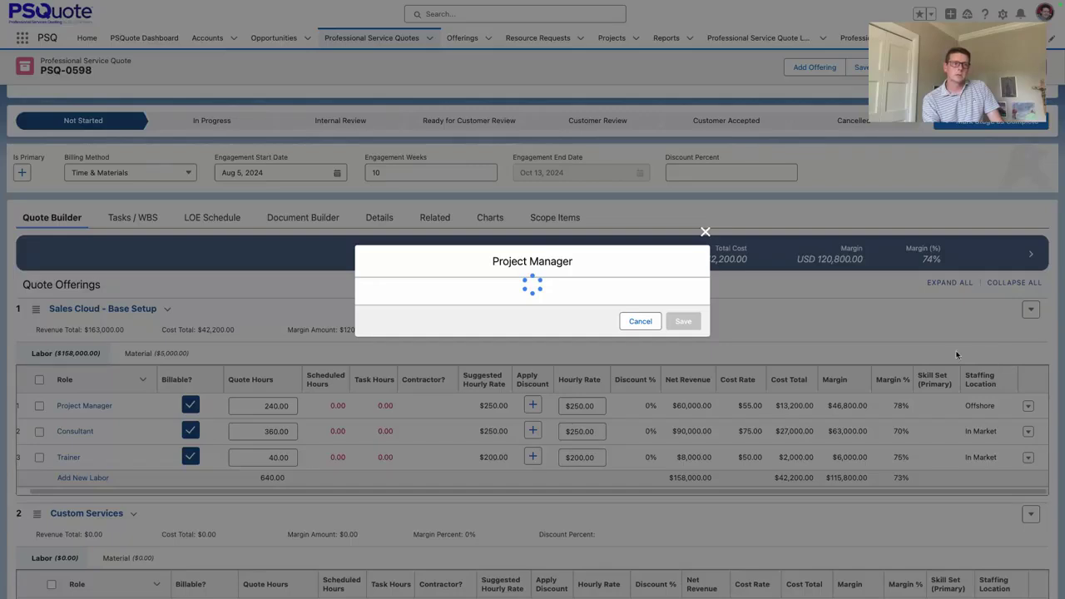
click(995, 357)
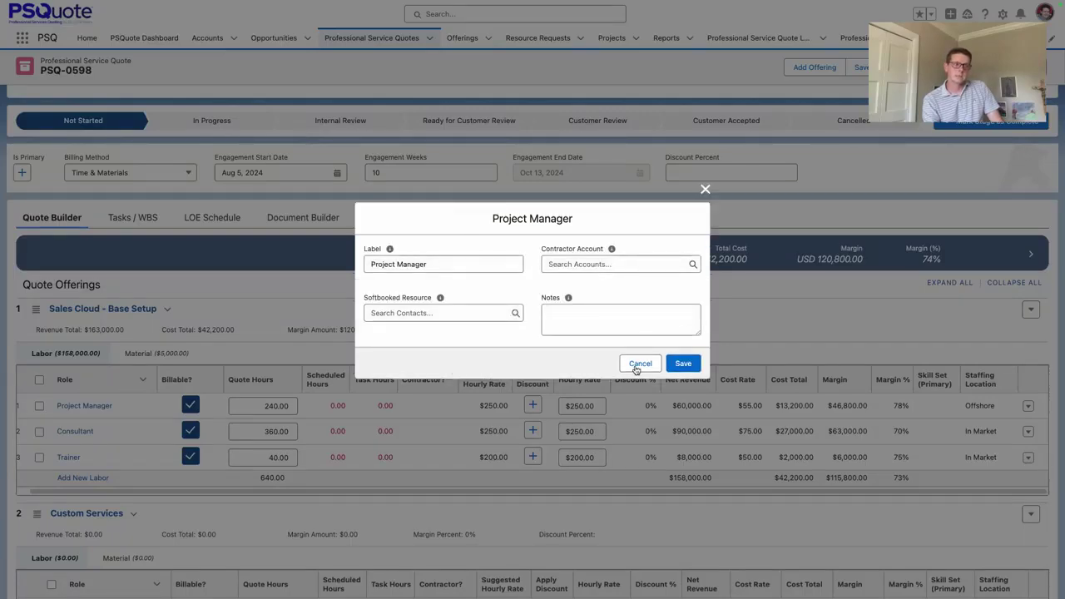
click(638, 364)
Set the hourly rate of both the Consultant and Trainer roles to $225.00 in one bulk update and save
scroll(198, 496, left, 2)
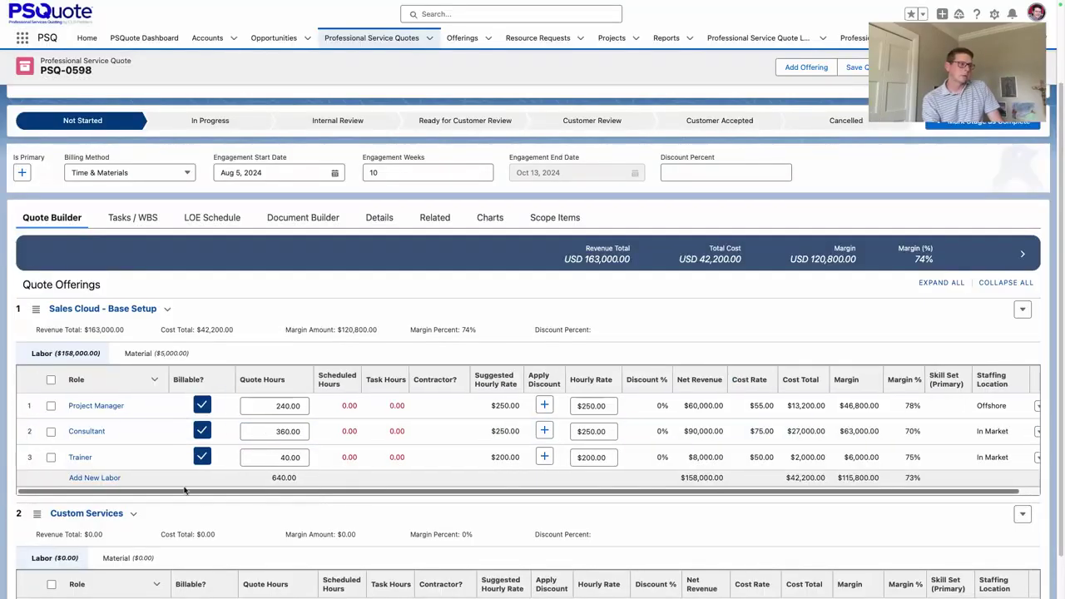
click(51, 433)
click(50, 450)
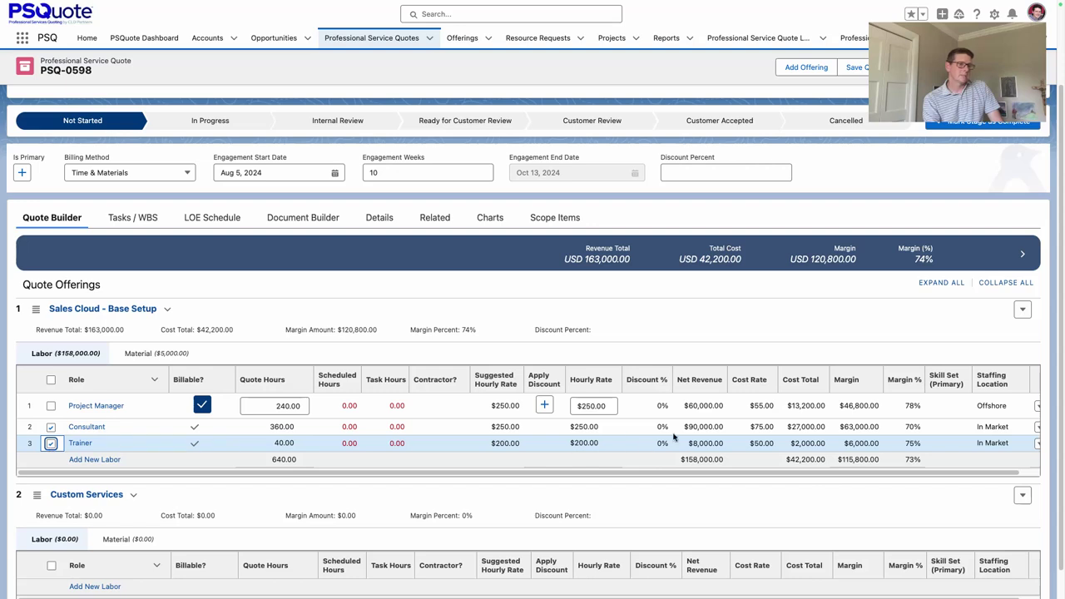
click(607, 426)
double_click(607, 426)
text(225)
click(562, 442)
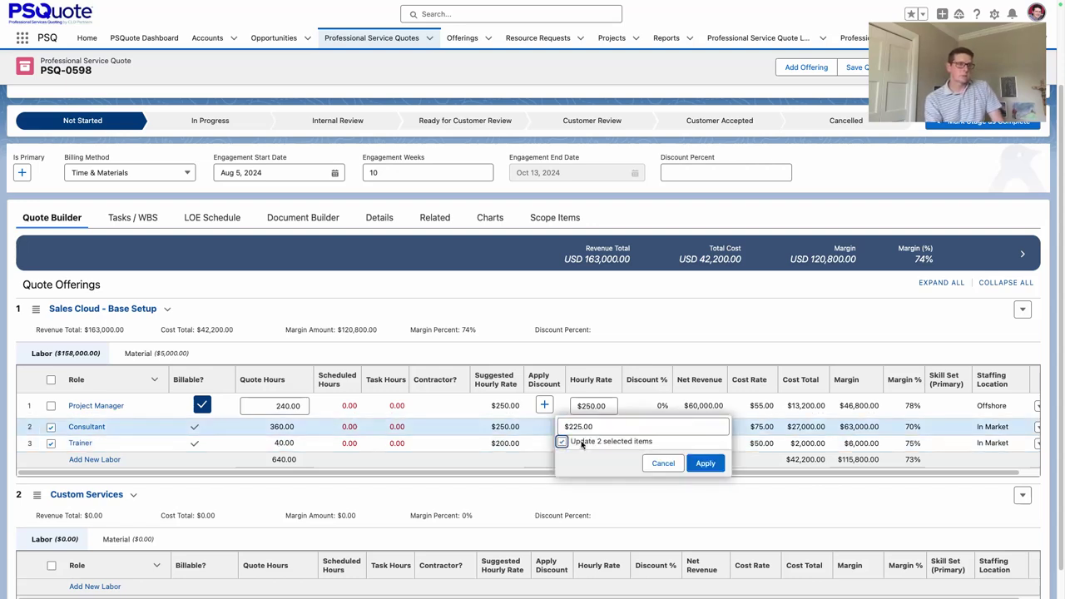
click(705, 462)
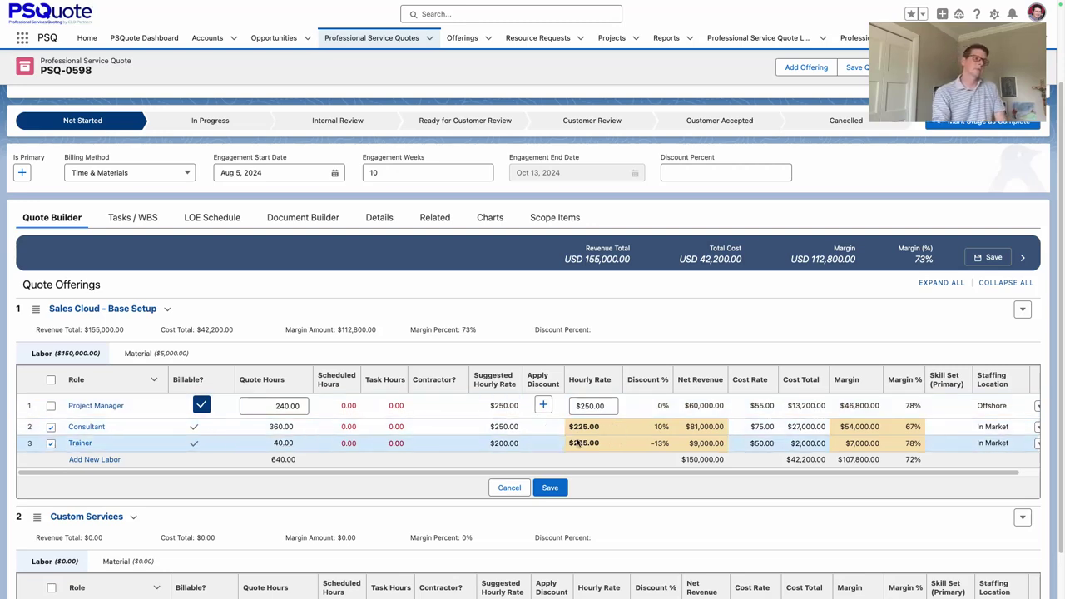
click(556, 487)
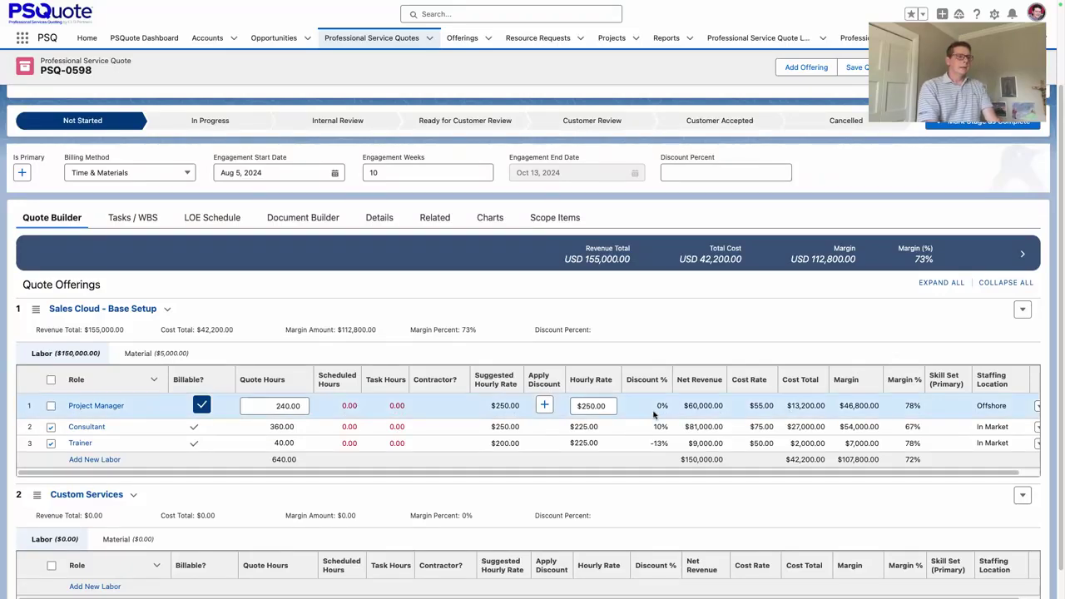
scroll(580, 407, down, 1)
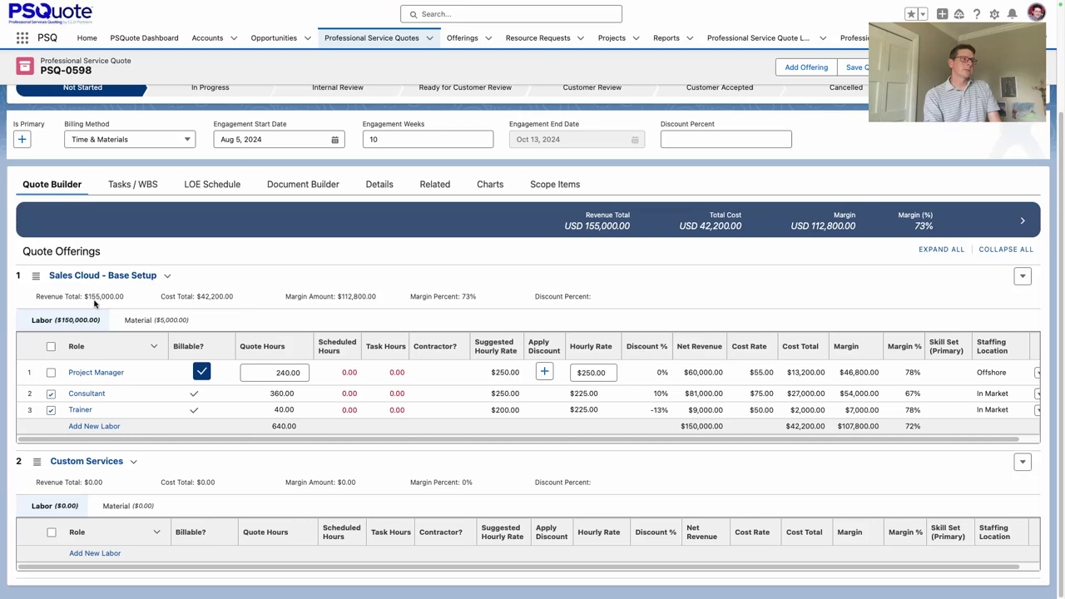
click(95, 426)
click(153, 429)
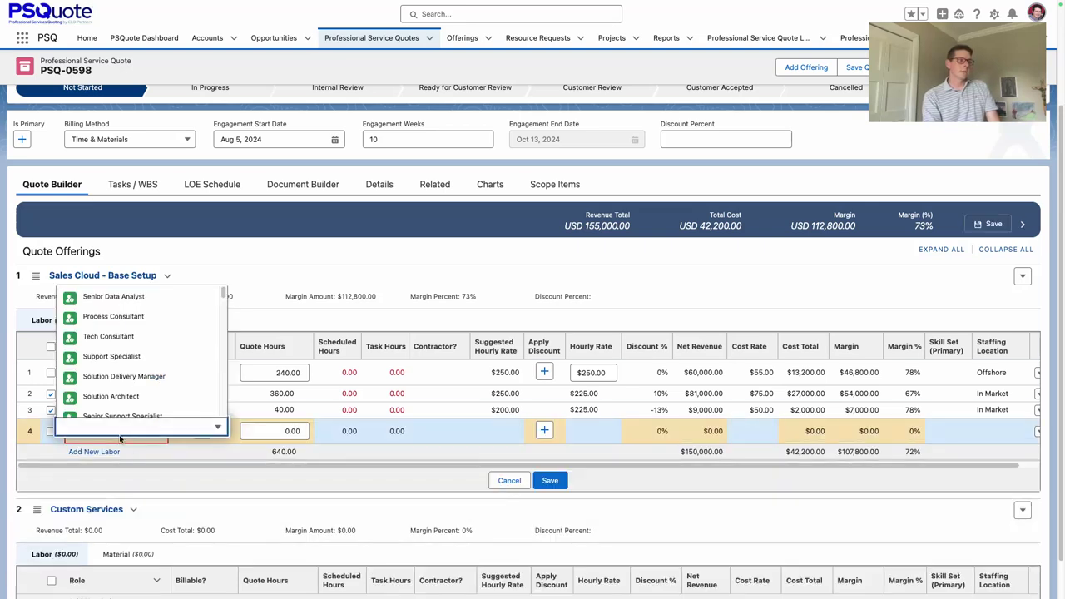
click(296, 467)
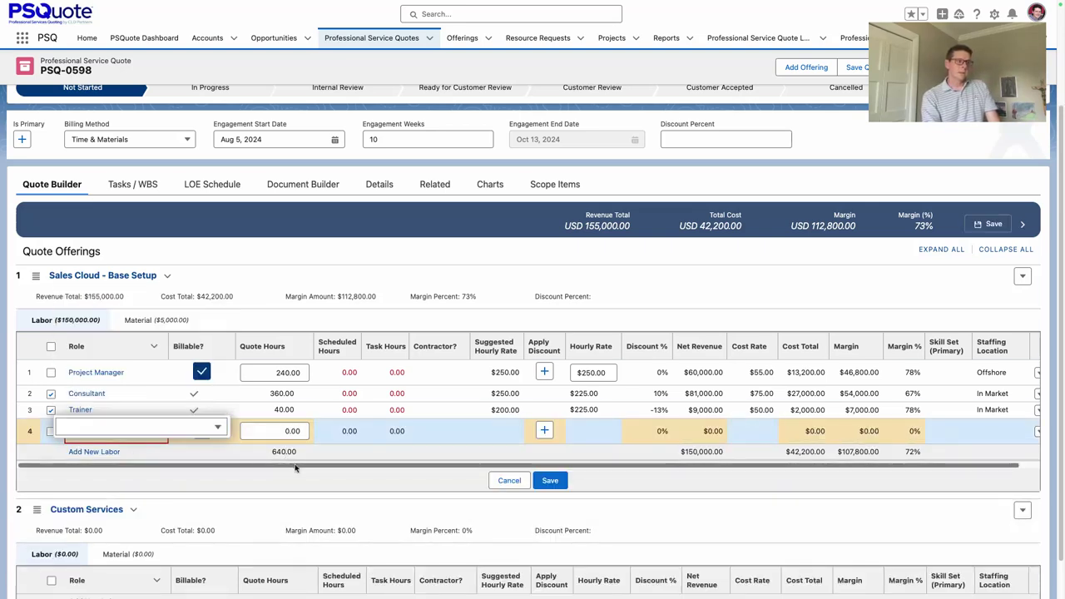
click(1039, 432)
click(977, 430)
click(694, 337)
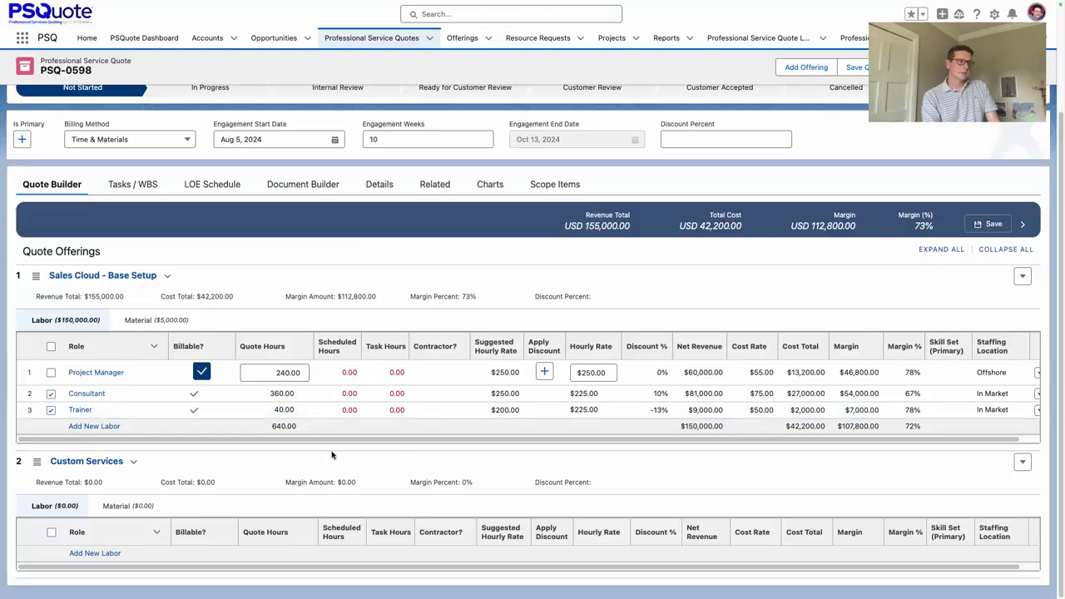
Add the Senior Data Analyst and Process Consultant roles to the Custom Services labor and save
click(91, 553)
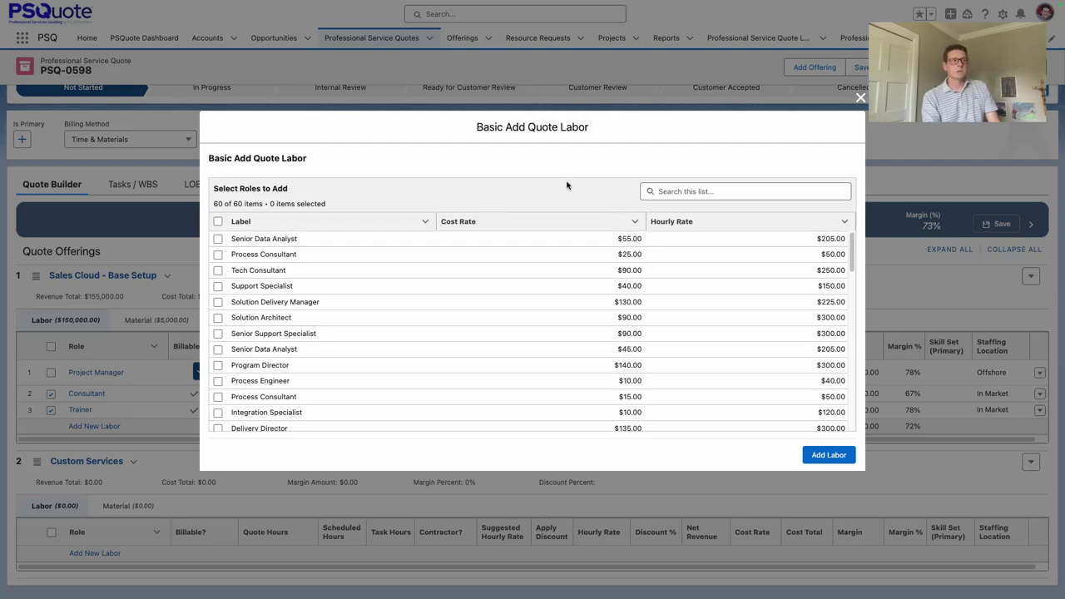
click(218, 239)
click(218, 255)
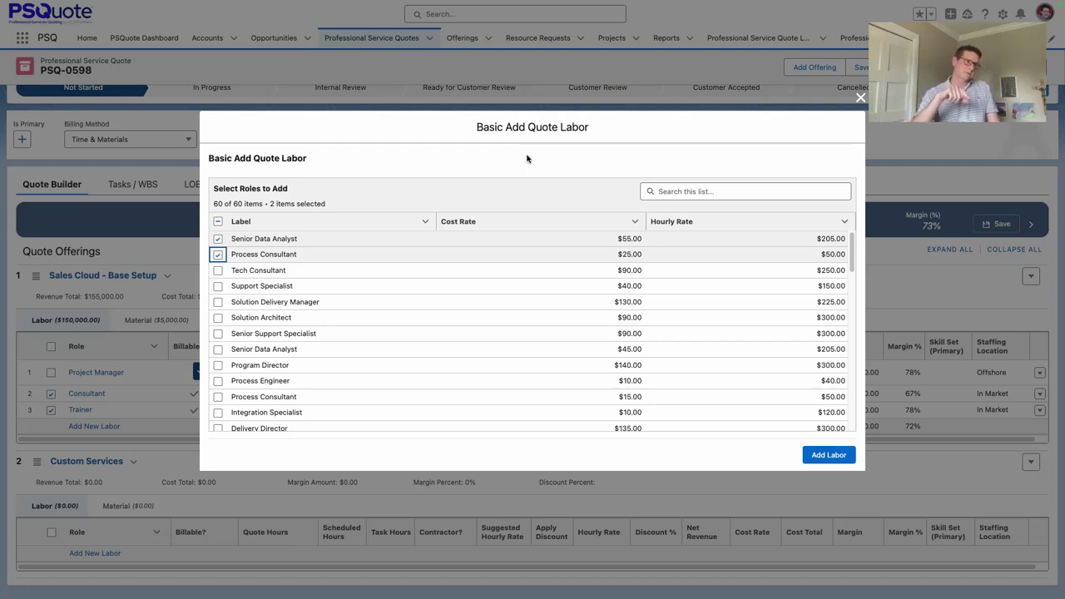
click(829, 455)
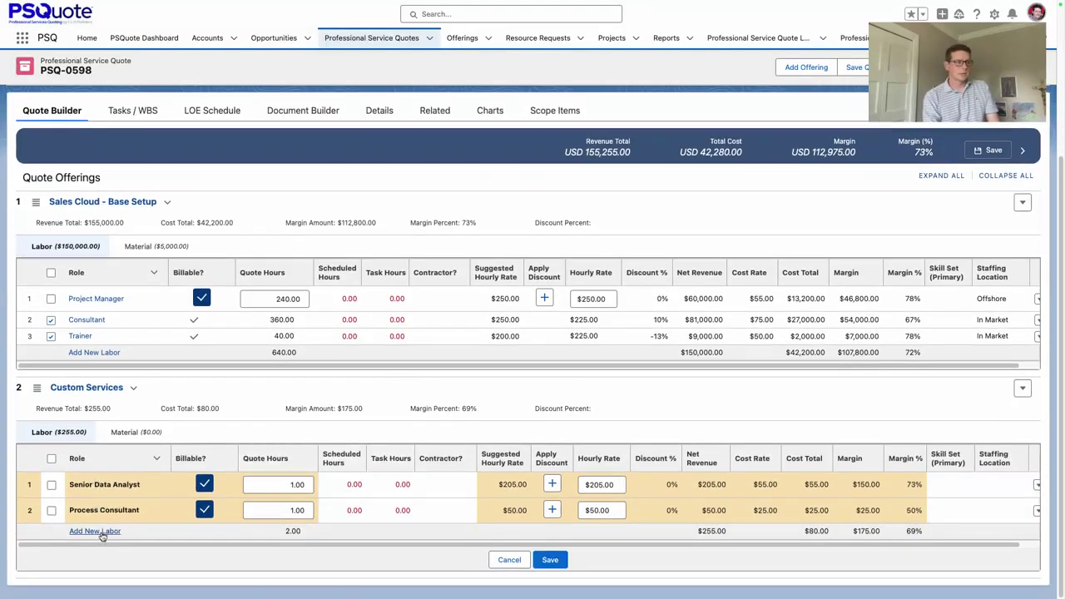
click(550, 559)
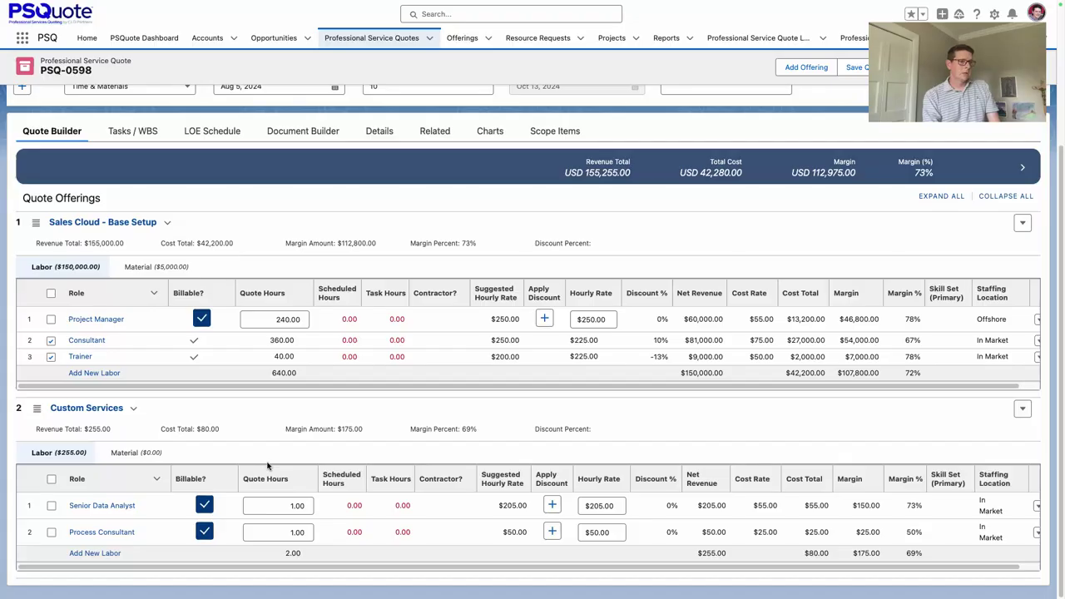
Copy the related items of the Project WBS Task Template into the quote's Tasks / WBS, excluding offerings and task dates
click(133, 131)
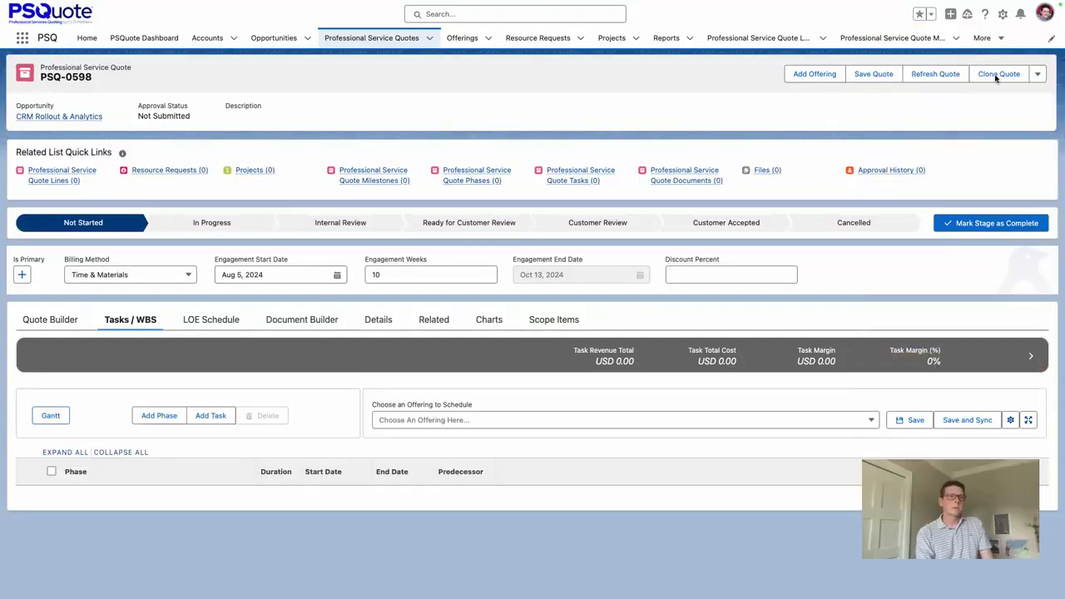
click(996, 75)
click(613, 285)
click(369, 281)
click(354, 320)
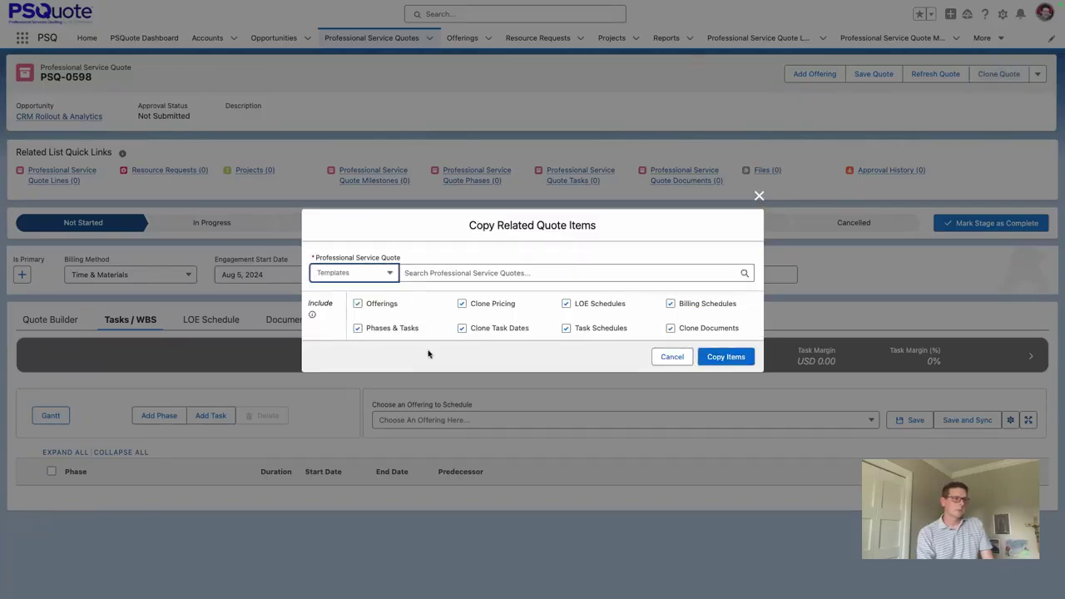
click(358, 304)
click(416, 273)
text(wbs)
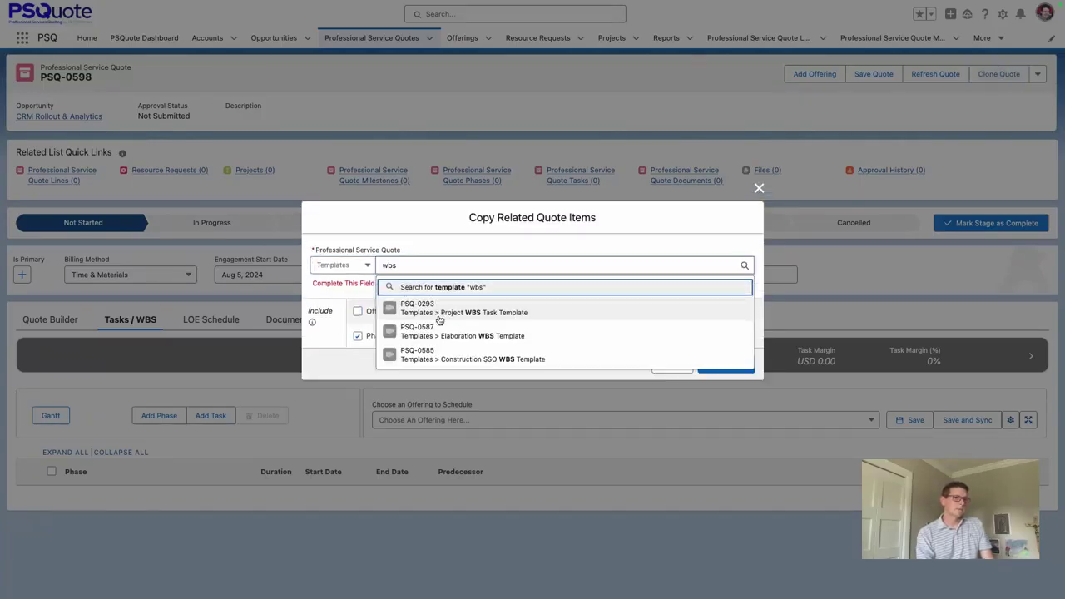
click(438, 313)
click(509, 330)
click(725, 356)
Set the Kickoff Call task's start date to Aug 5, 2024 and save the task schedule
scroll(421, 384, down, 2)
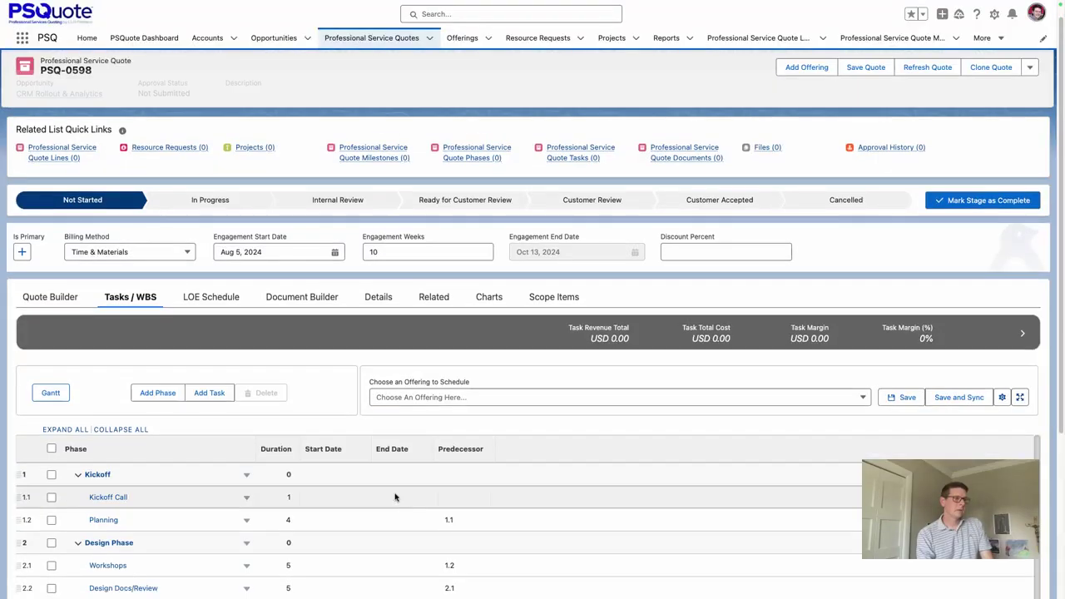
scroll(518, 403, down, 5)
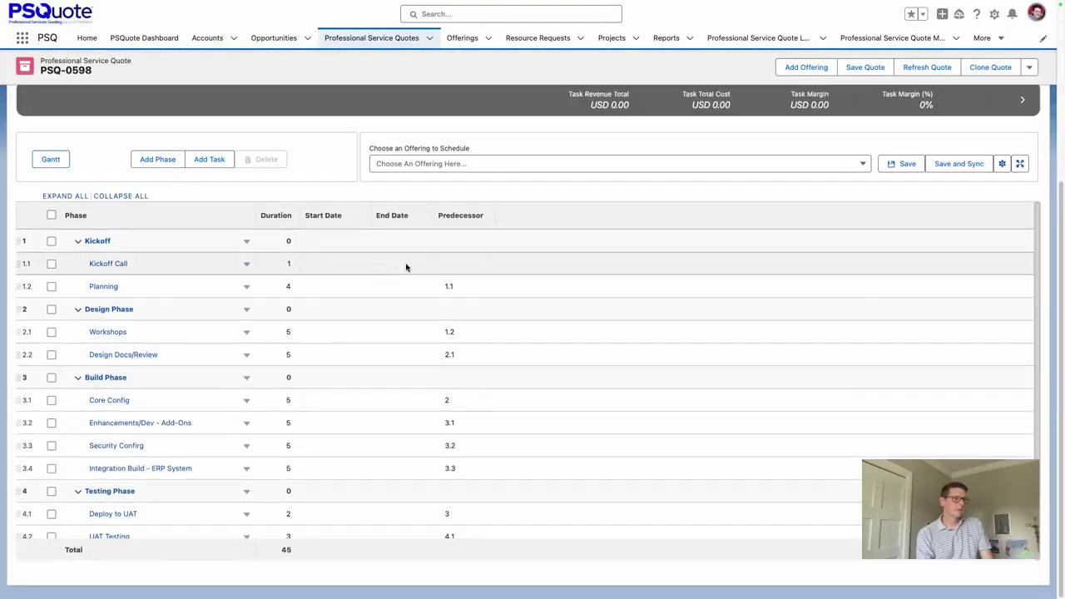
click(356, 263)
click(338, 264)
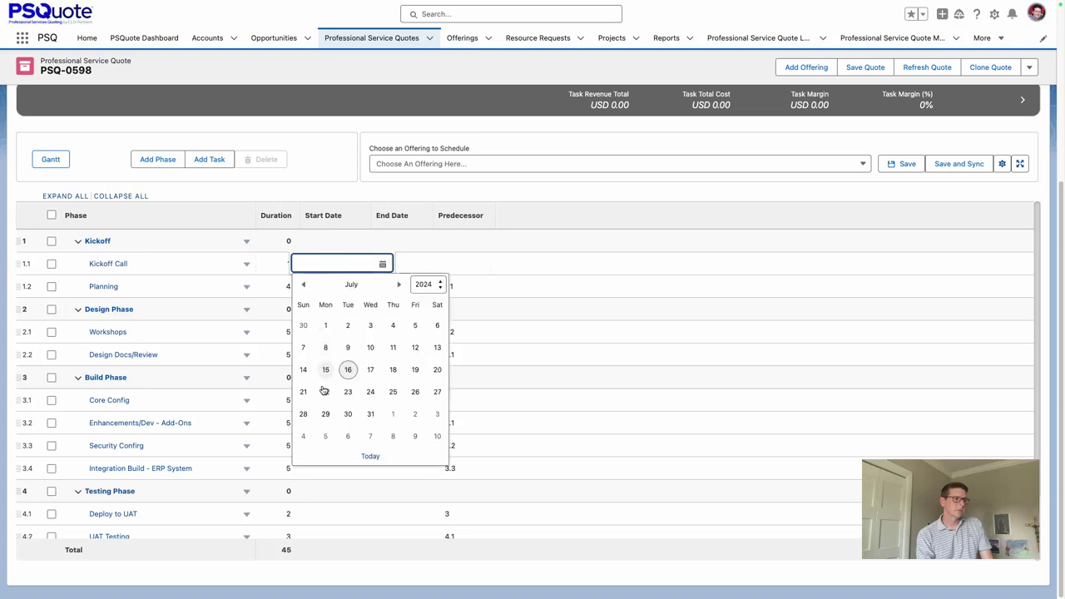
click(326, 436)
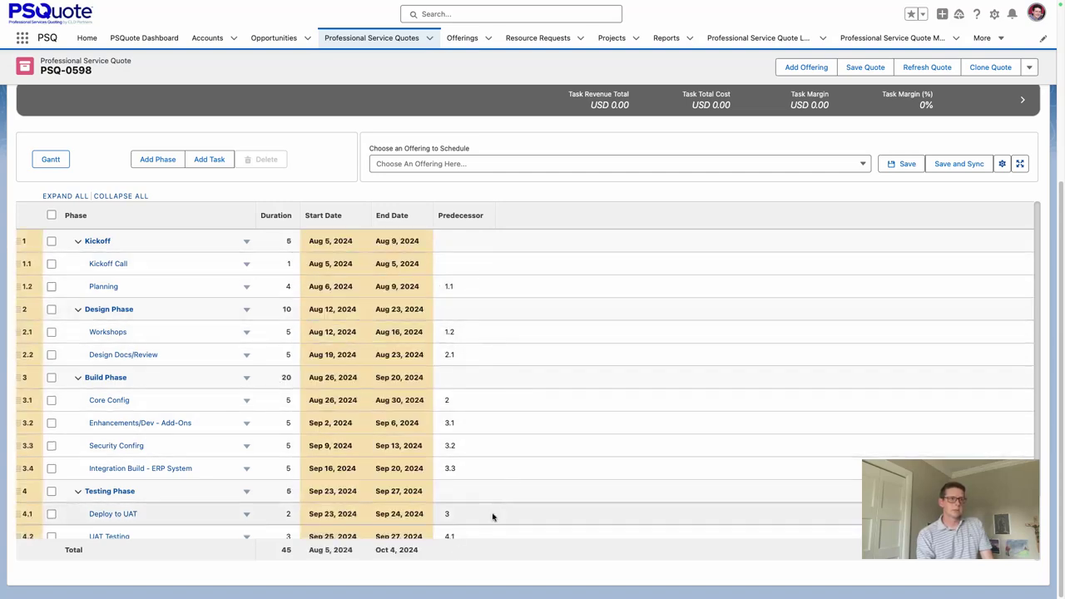
click(906, 166)
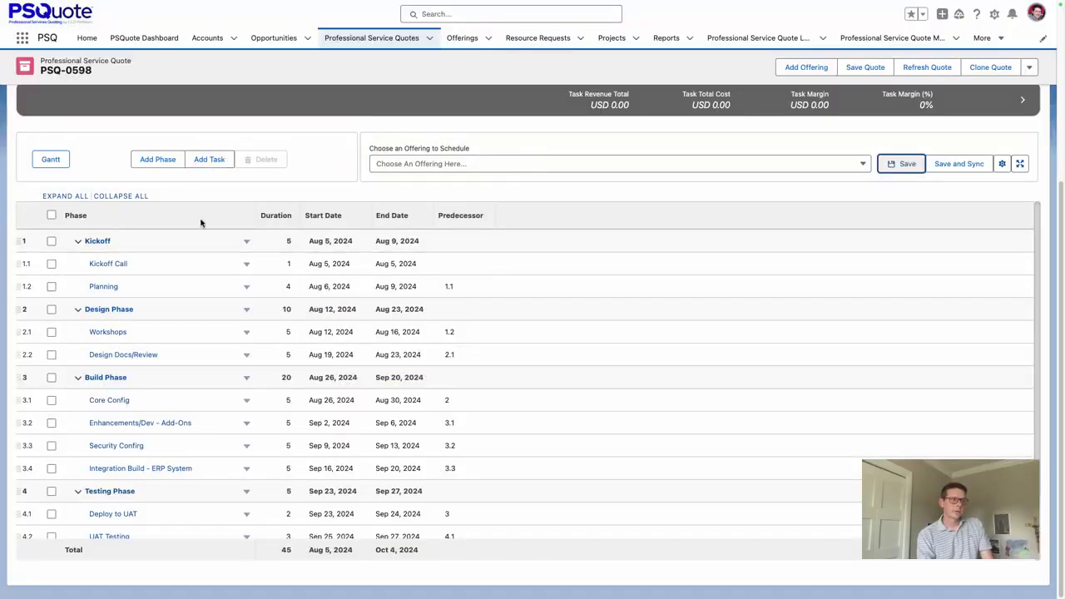
Choose the Custom Services offering to schedule and allocate the Senior Data Analyst at 50% on all tasks
scroll(272, 372, up, 3)
click(434, 275)
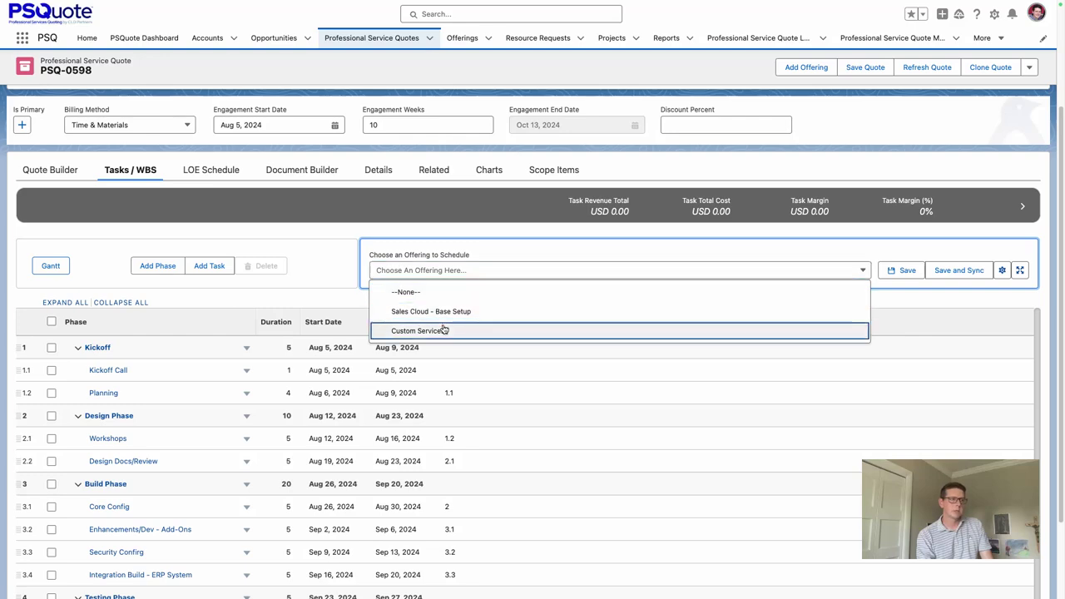
click(440, 330)
scroll(83, 358, down, 1)
click(51, 329)
scroll(99, 316, down, 2)
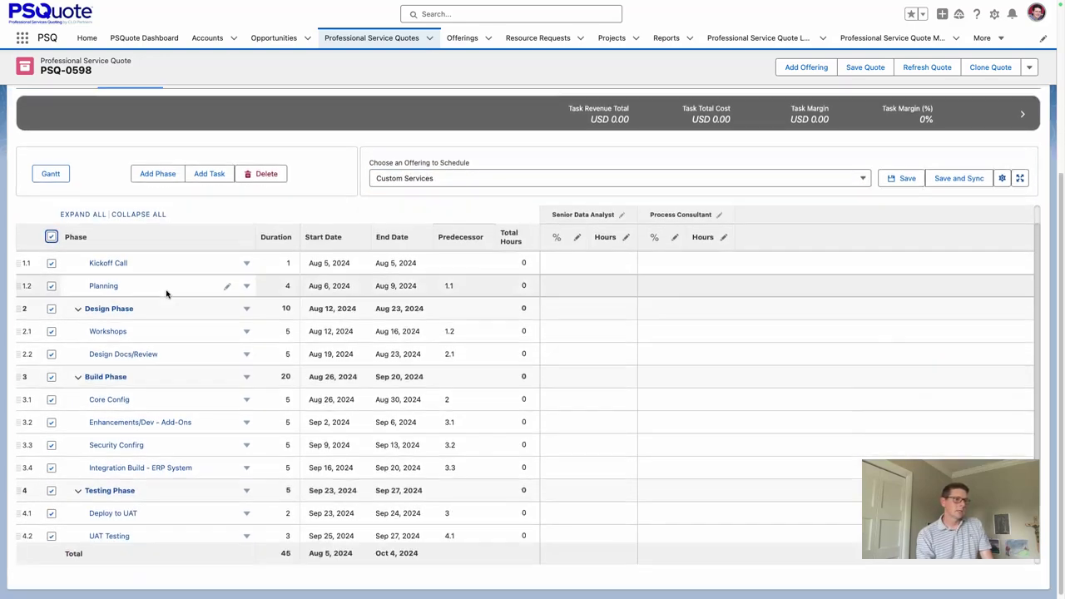
click(576, 234)
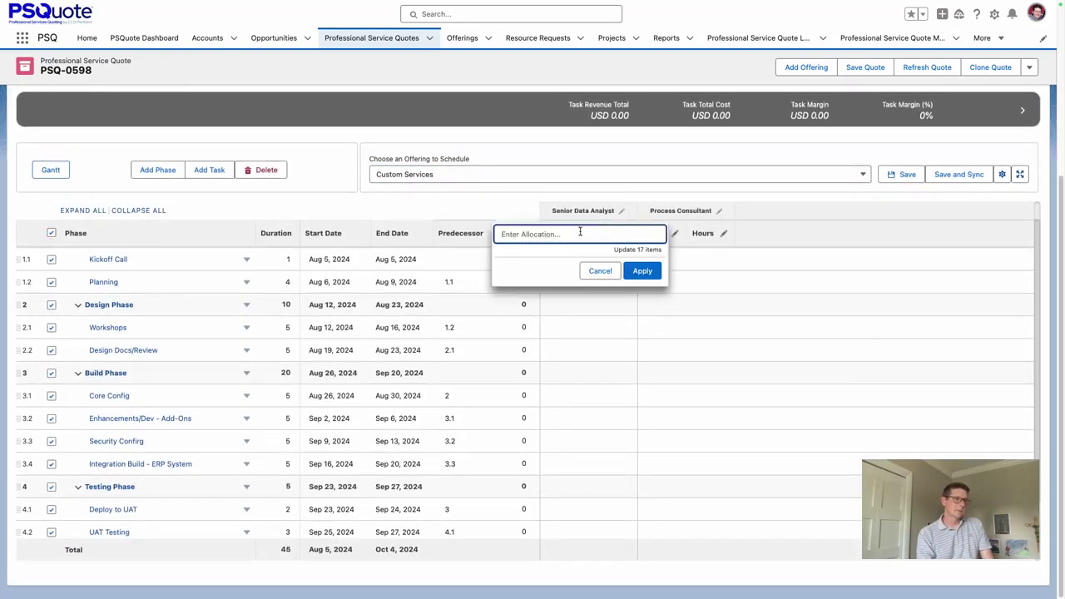
text(10)
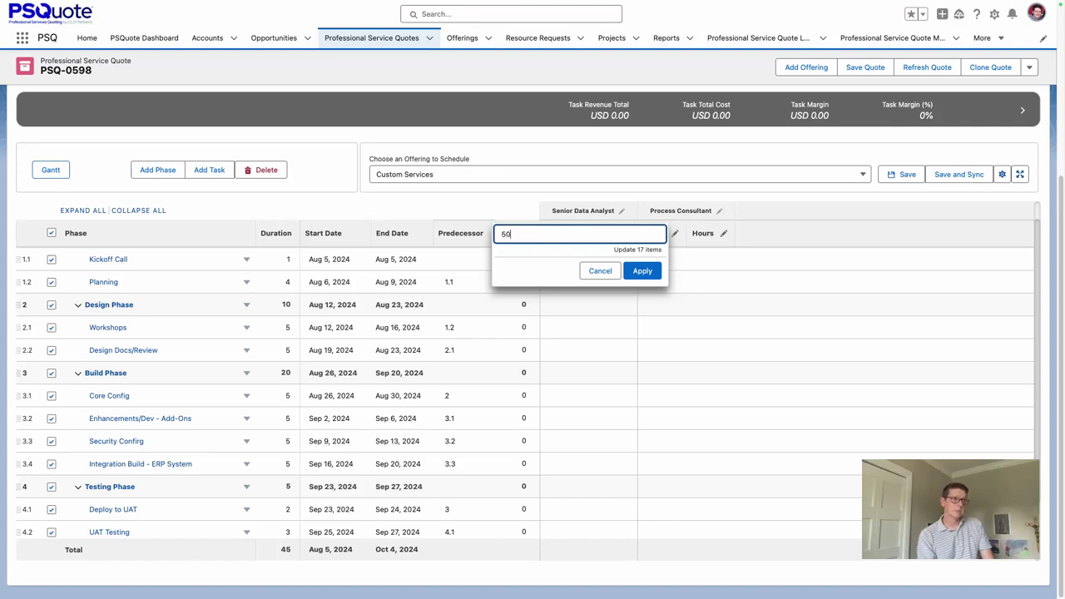
click(642, 270)
Allocate the Process Consultant at 100% on all selected tasks in one bulk update
click(672, 234)
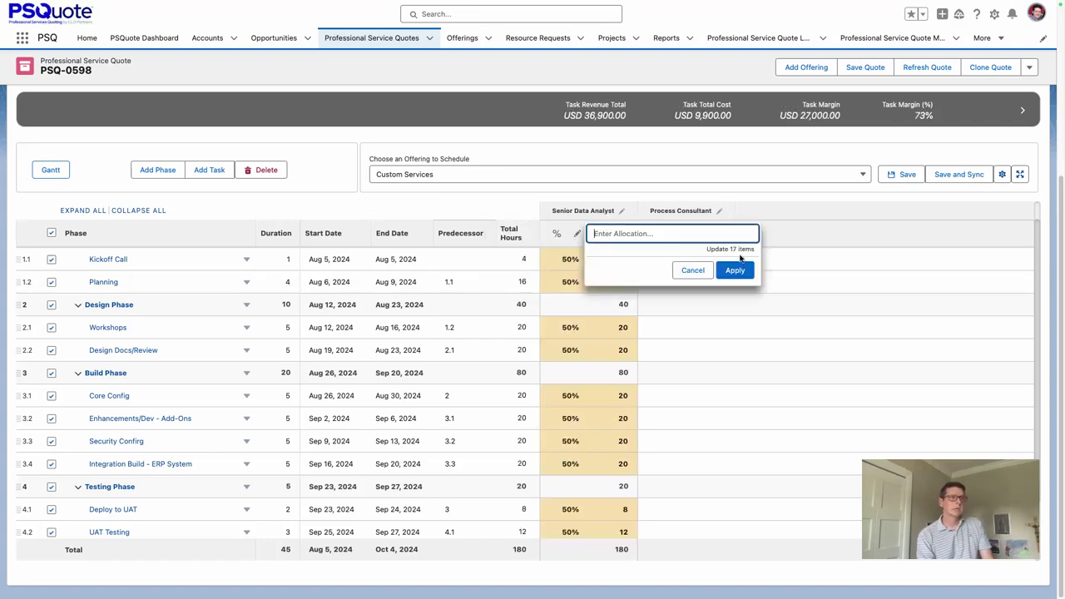
text(100)
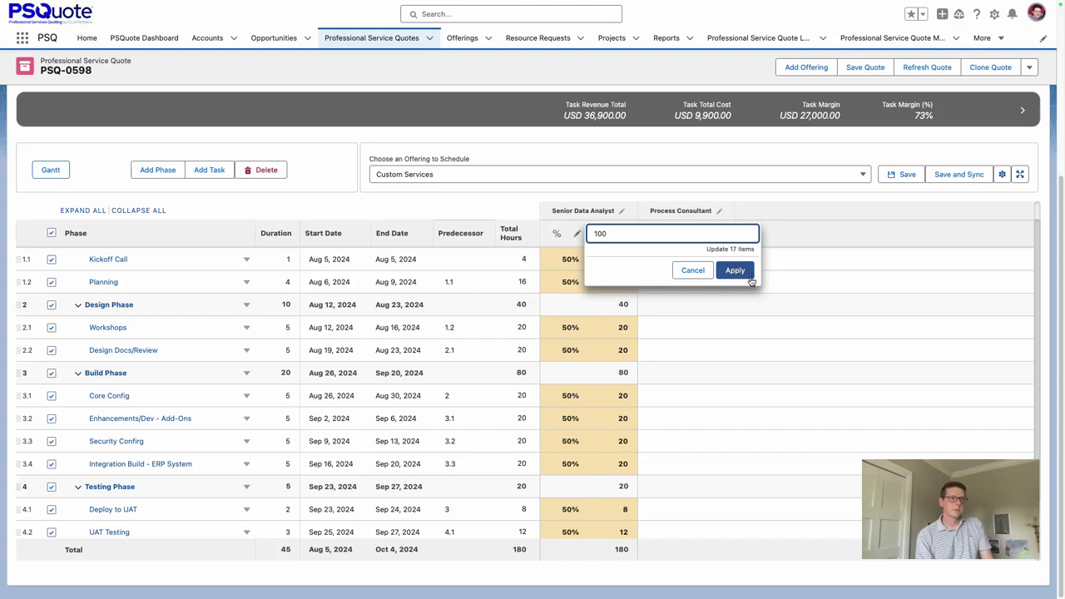
click(737, 270)
Set the Process Consultant to 20 hours on Workshops and to a 25% allocation on Design Docs/Review
double_click(708, 327)
text(20)
double_click(662, 349)
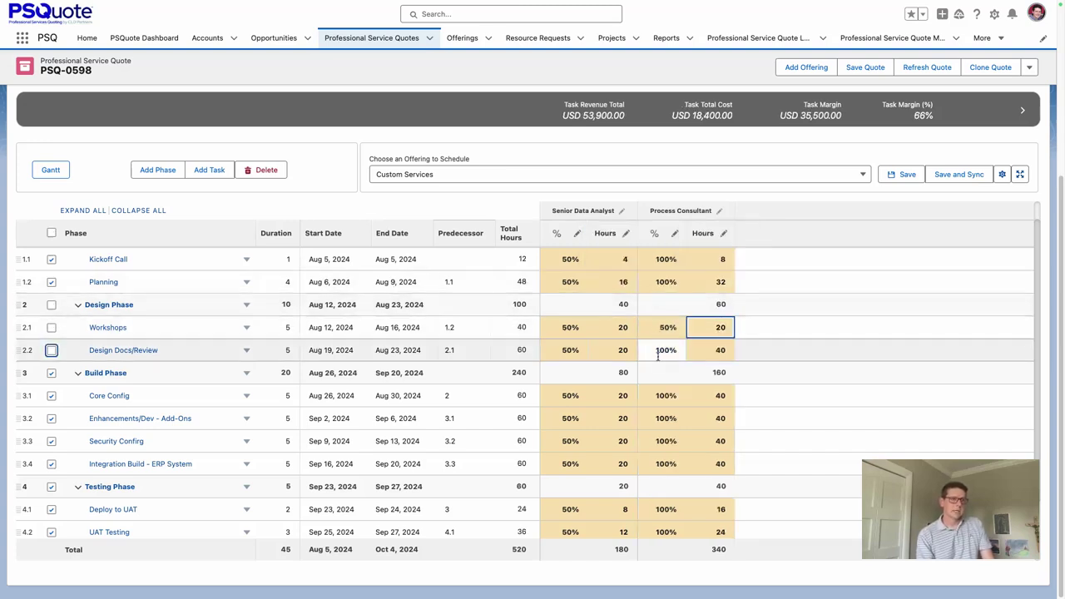
text(25)
key(Tab)
Save and sync the task hours to the quote hours and LOE schedule, and open the LOE Schedule
click(953, 174)
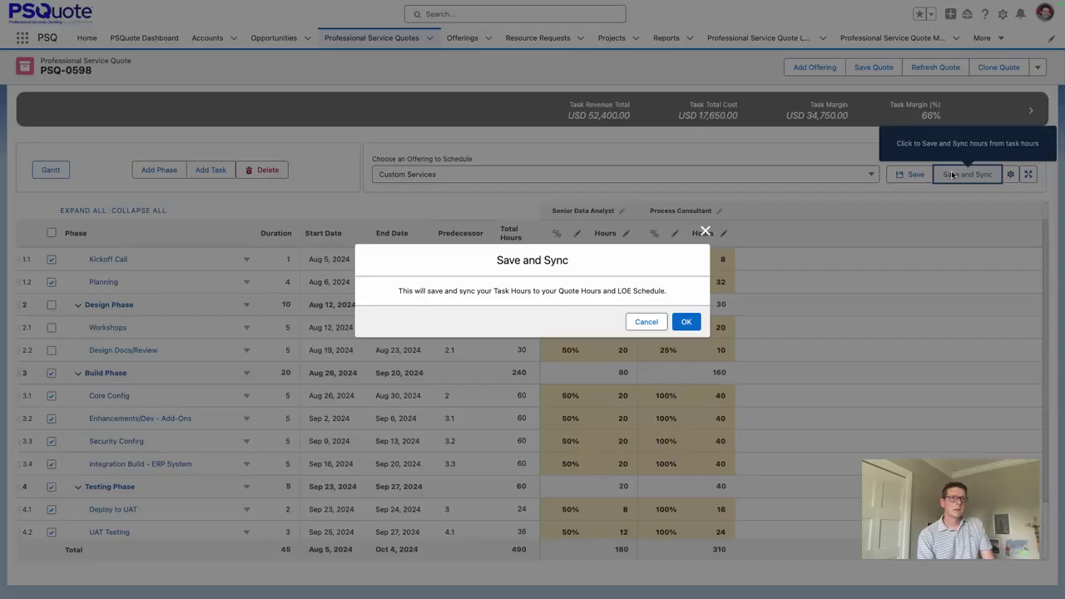
click(685, 322)
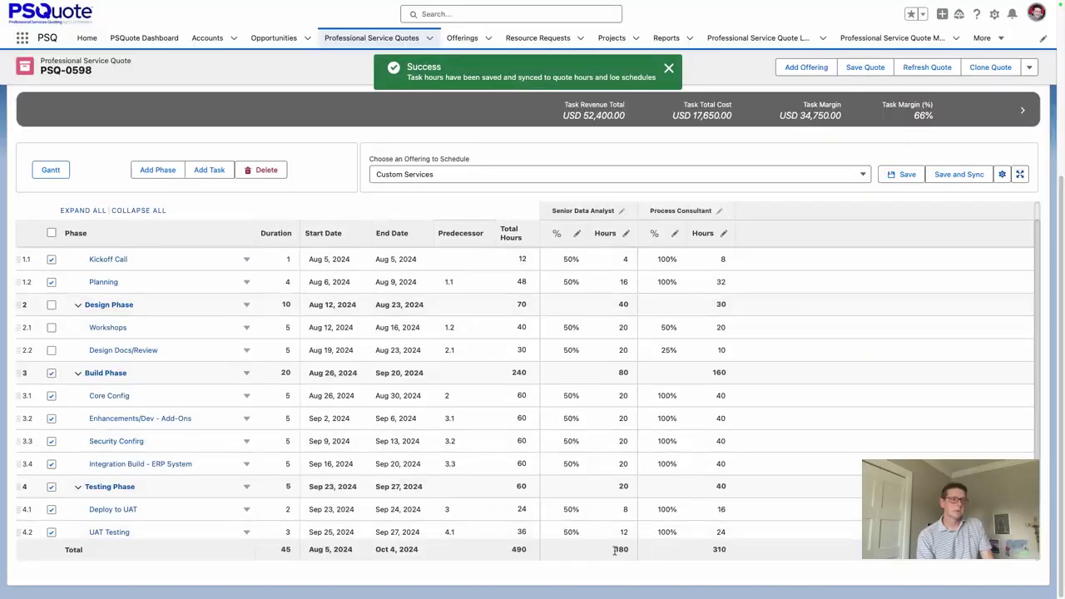
scroll(388, 334, up, 3)
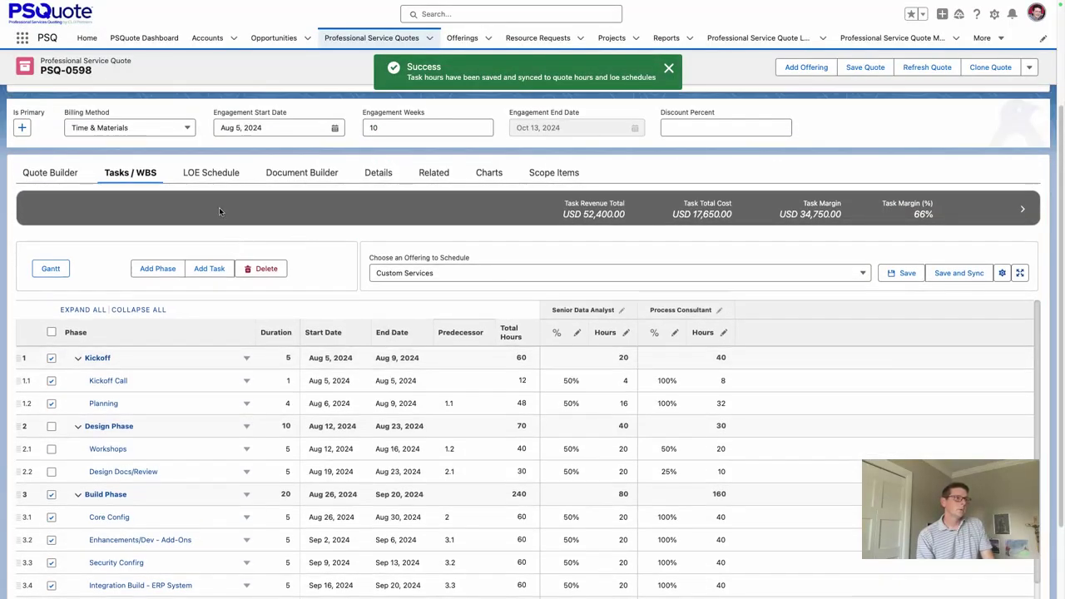
click(223, 174)
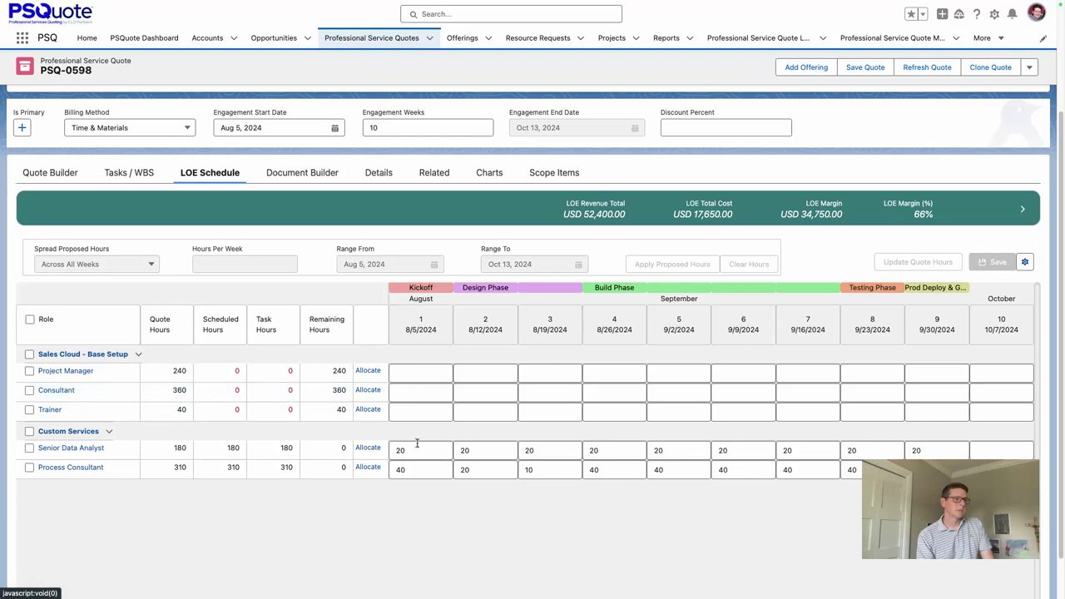
Spread the proposed hours of all Sales Cloud - Base Setup roles across all weeks and save the LOE schedule
scroll(480, 471, down, 1)
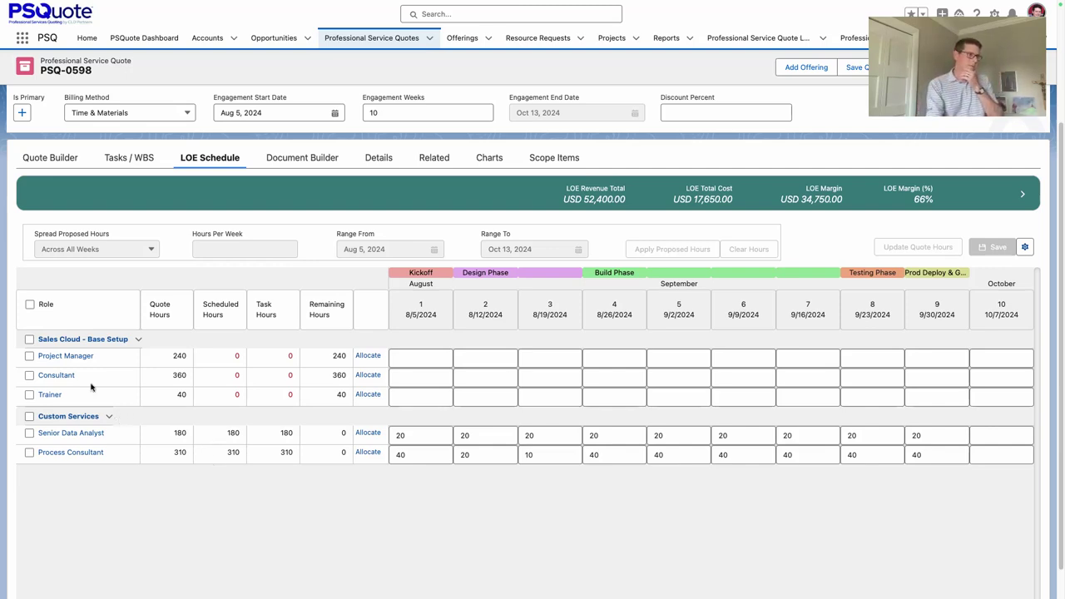
click(29, 339)
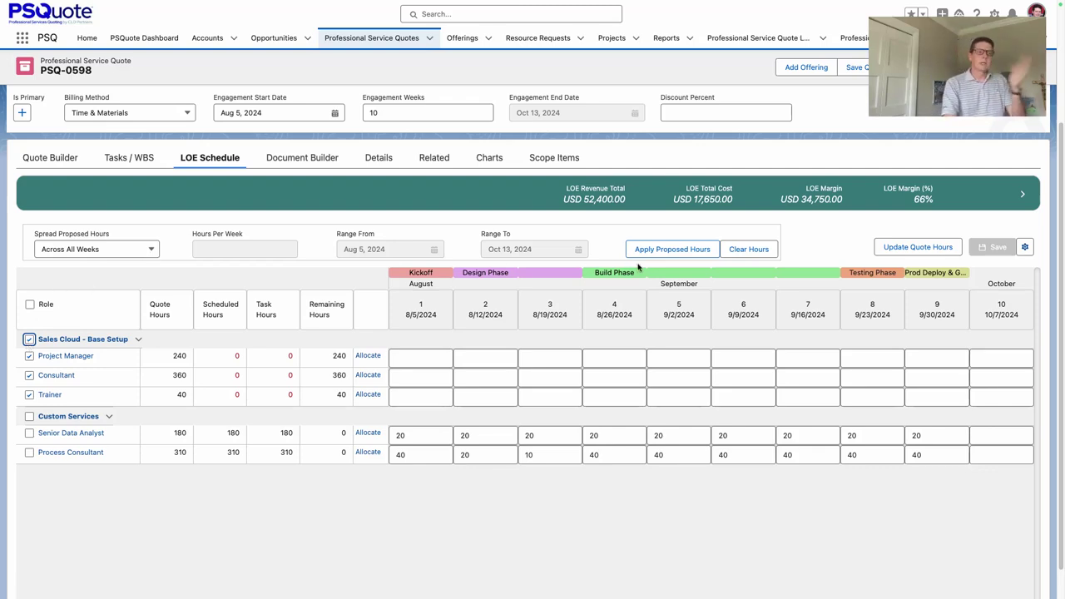
click(134, 246)
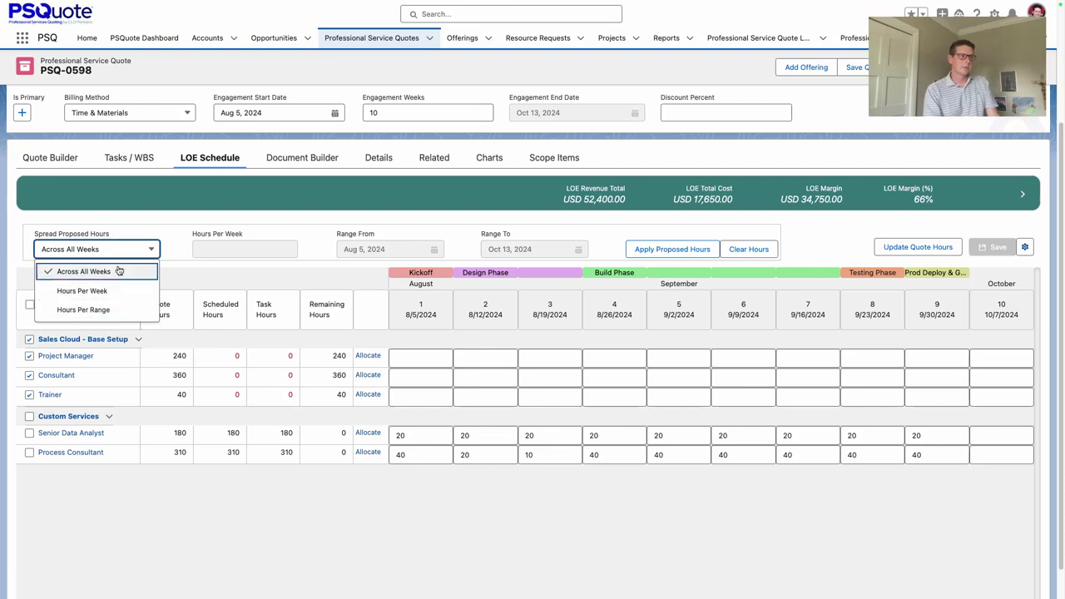
click(678, 250)
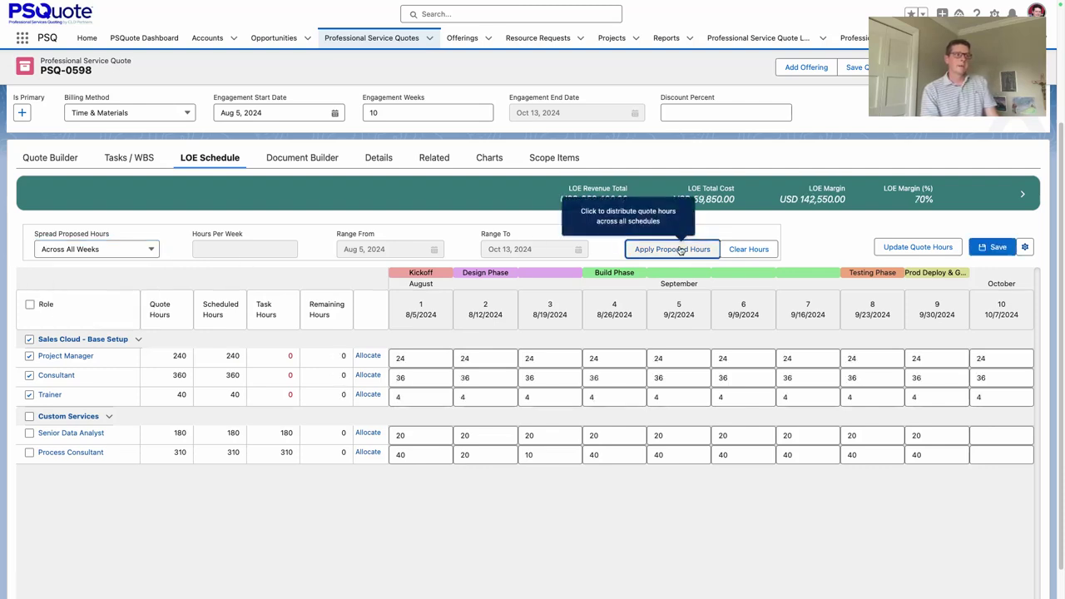
click(98, 249)
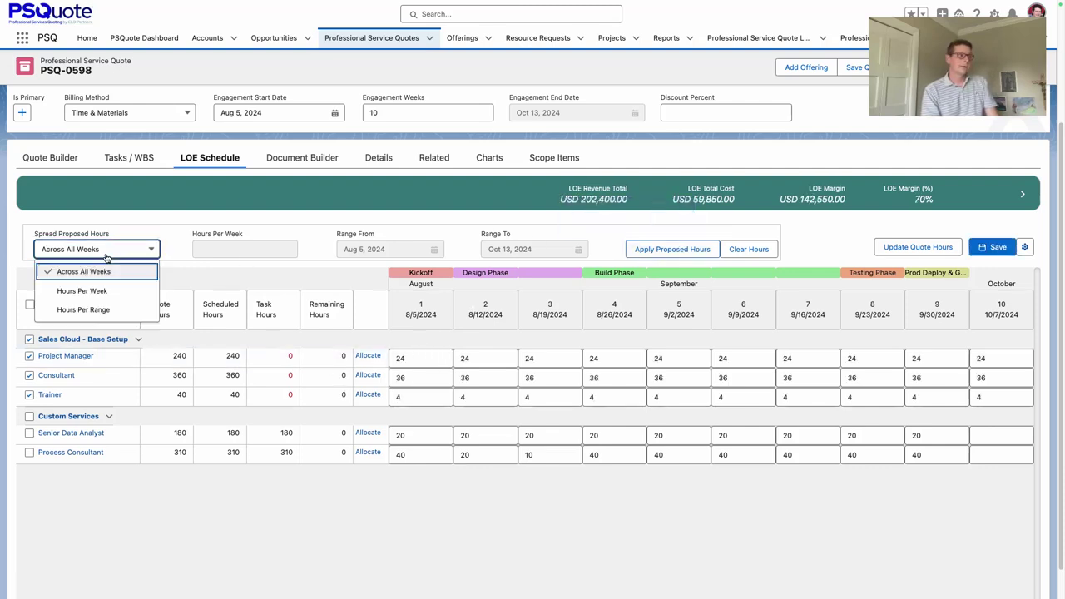
click(992, 247)
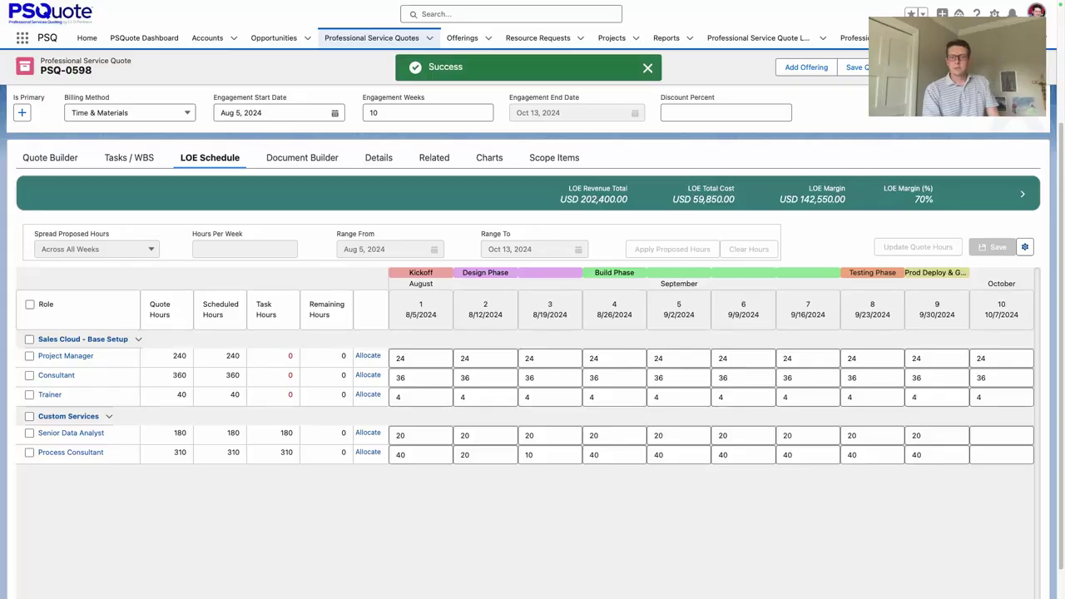